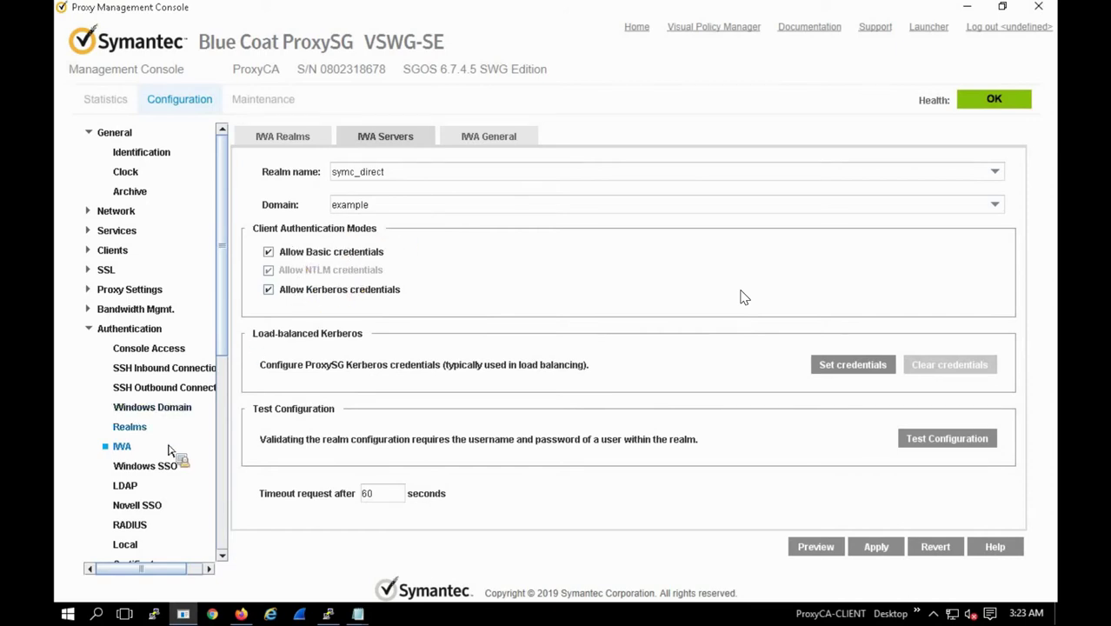
Step: Launch the legacy Java Visual Policy Manager from the policy configuration
{"action": "scroll", "coordinate": [173, 495], "scroll_direction": "down", "scroll_amount": 7}
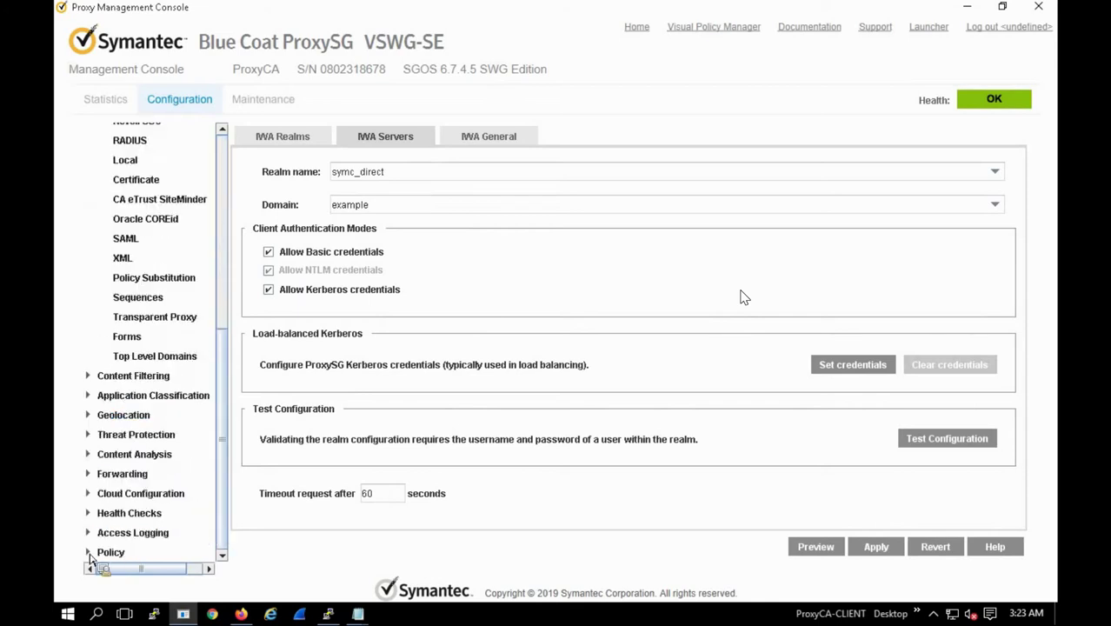
{"action": "left_click", "coordinate": [102, 555]}
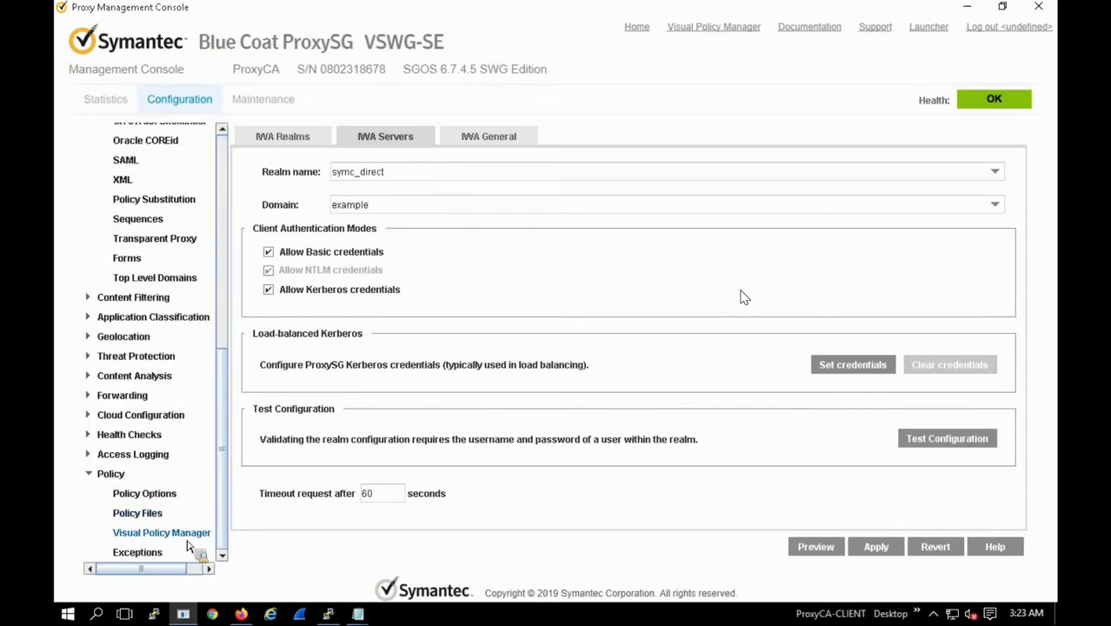
{"action": "left_click", "coordinate": [178, 533]}
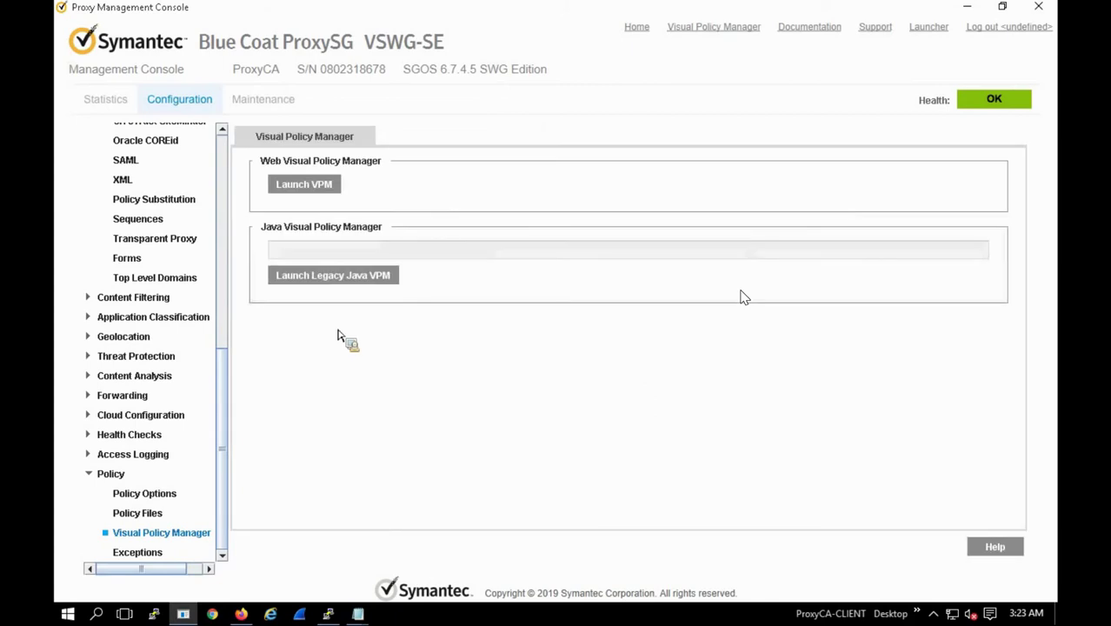
{"action": "left_click", "coordinate": [336, 279]}
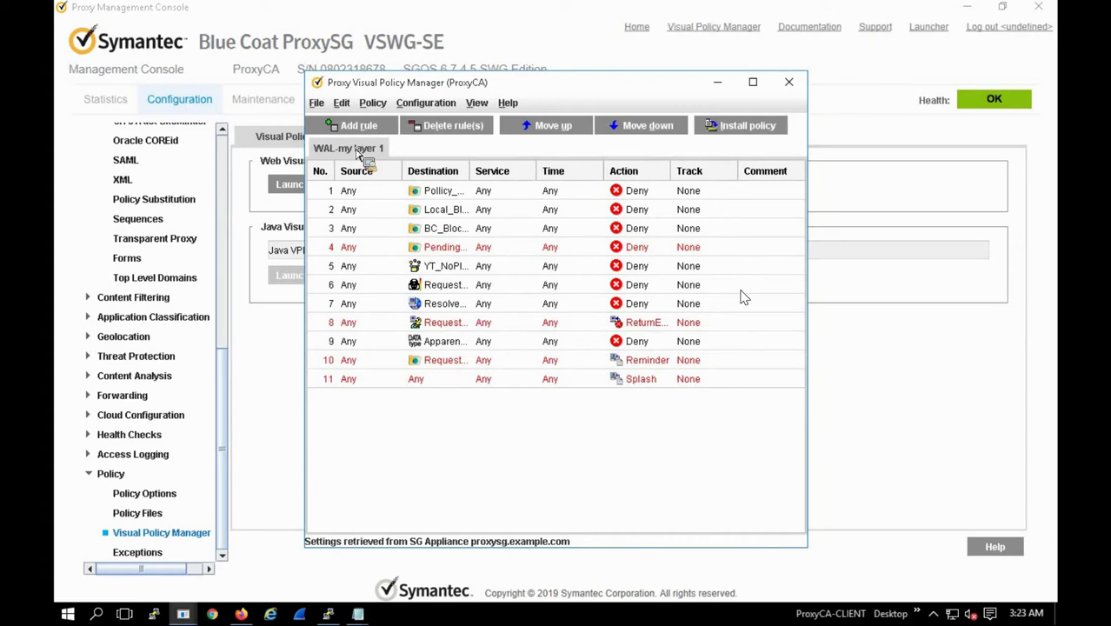
Step: Disable the policy layer WAL-my layer 1 and install the policy on the appliance
{"action": "right_click", "coordinate": [362, 154]}
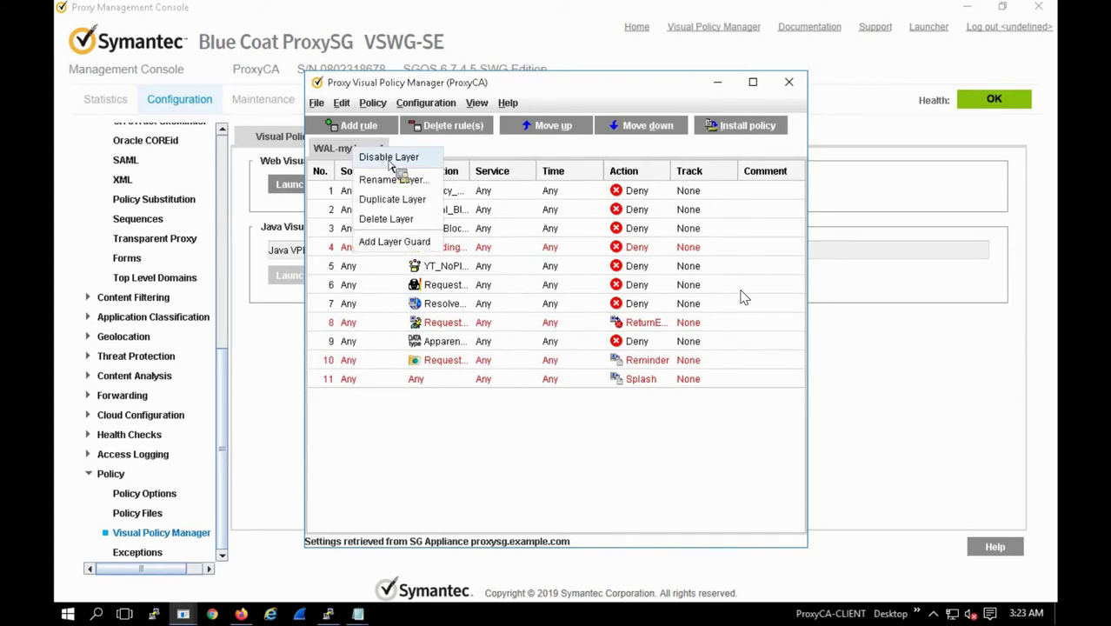
{"action": "left_click", "coordinate": [375, 159]}
{"action": "left_click", "coordinate": [749, 127]}
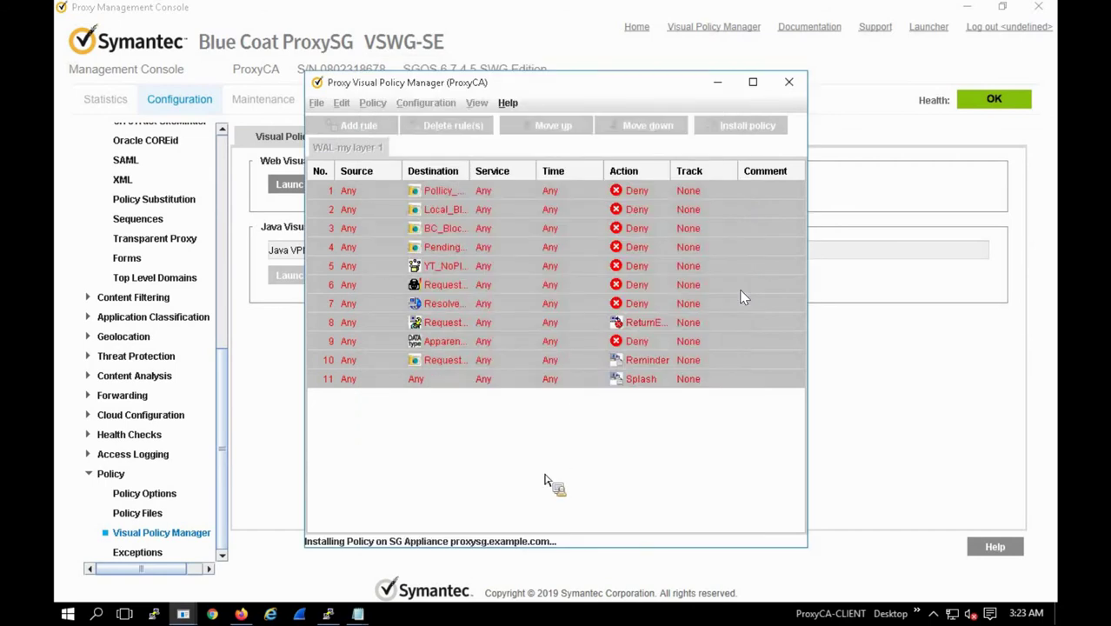
{"action": "left_click", "coordinate": [556, 338]}
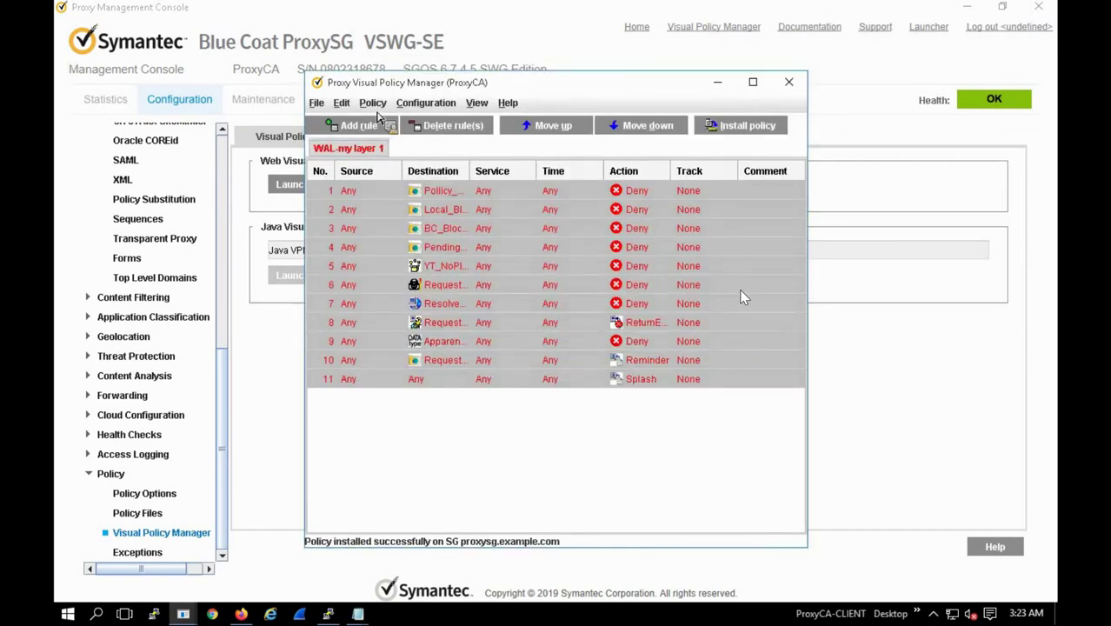
Step: Add a Web Authentication layer to the policy, keeping the name Web Authentication Layer (1)
{"action": "left_click", "coordinate": [372, 103]}
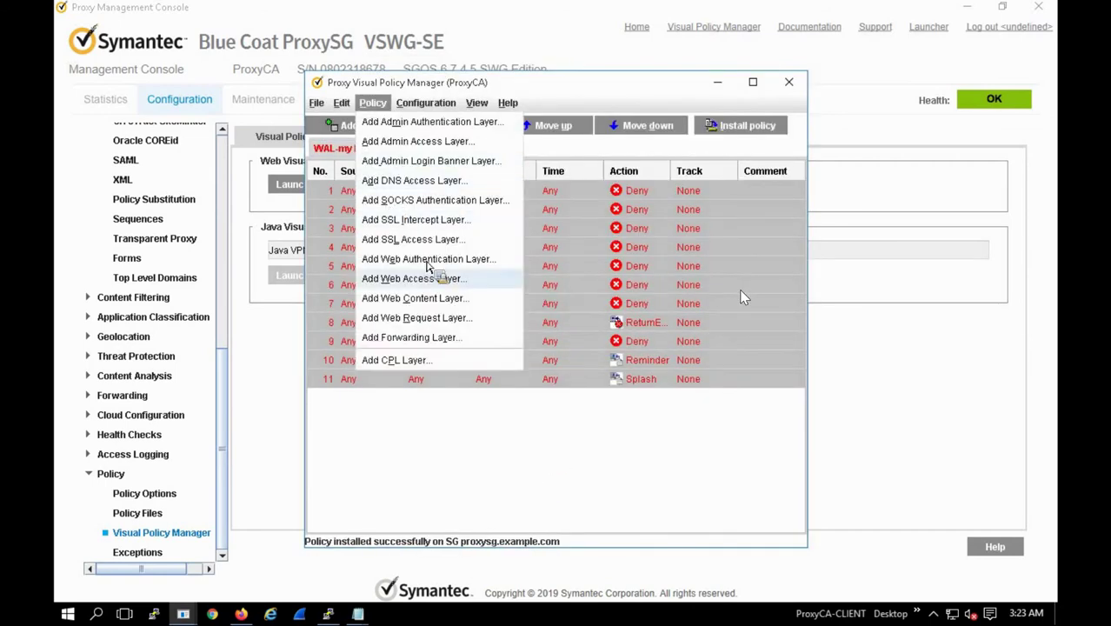
{"action": "left_click", "coordinate": [425, 258]}
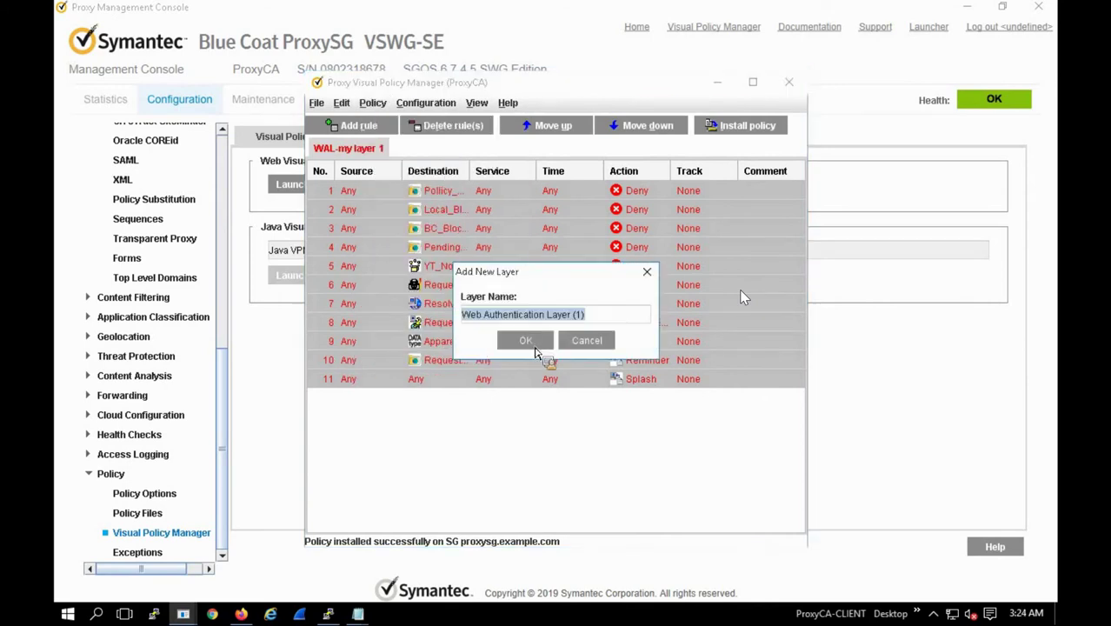
{"action": "key", "text": "Return"}
Step: Set the new rule's action to a Force Authenticate object named ForceAuthenticate1 with realm symc_direct (IWA) and mode Auto
{"action": "left_click", "coordinate": [563, 200]}
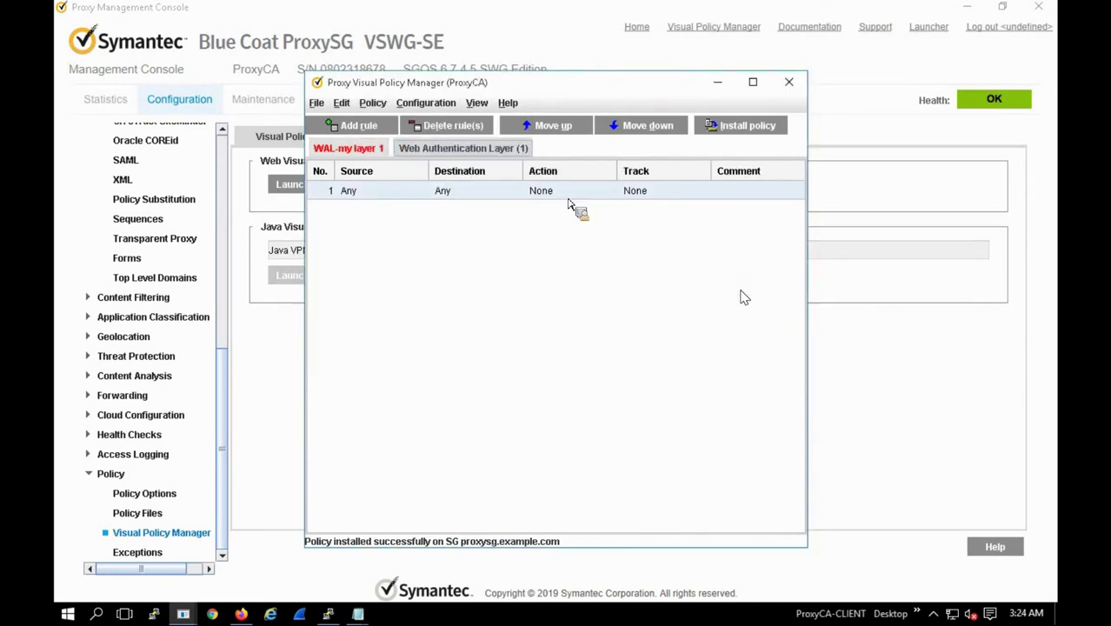
{"action": "right_click", "coordinate": [567, 200]}
{"action": "left_click", "coordinate": [581, 205]}
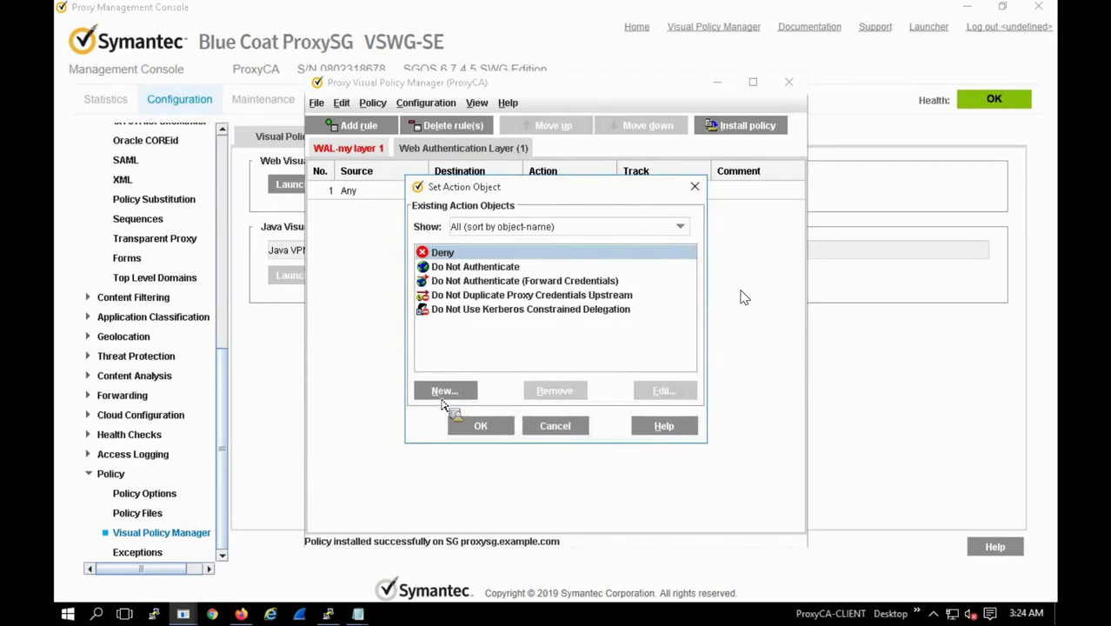
{"action": "left_click", "coordinate": [446, 391]}
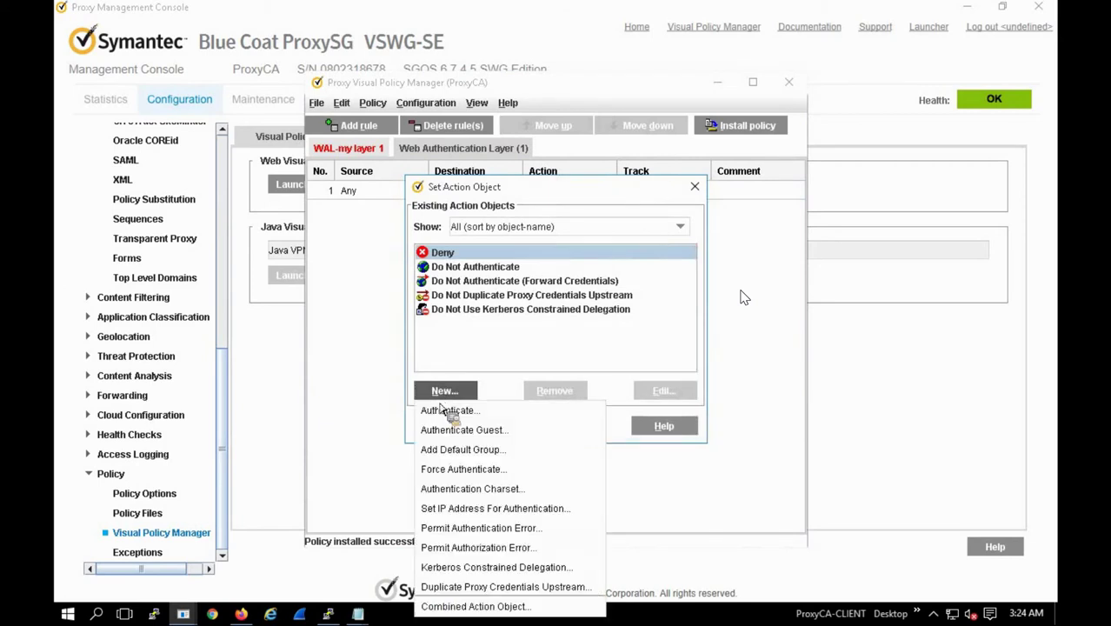
{"action": "left_click", "coordinate": [445, 470]}
{"action": "left_click", "coordinate": [558, 285]}
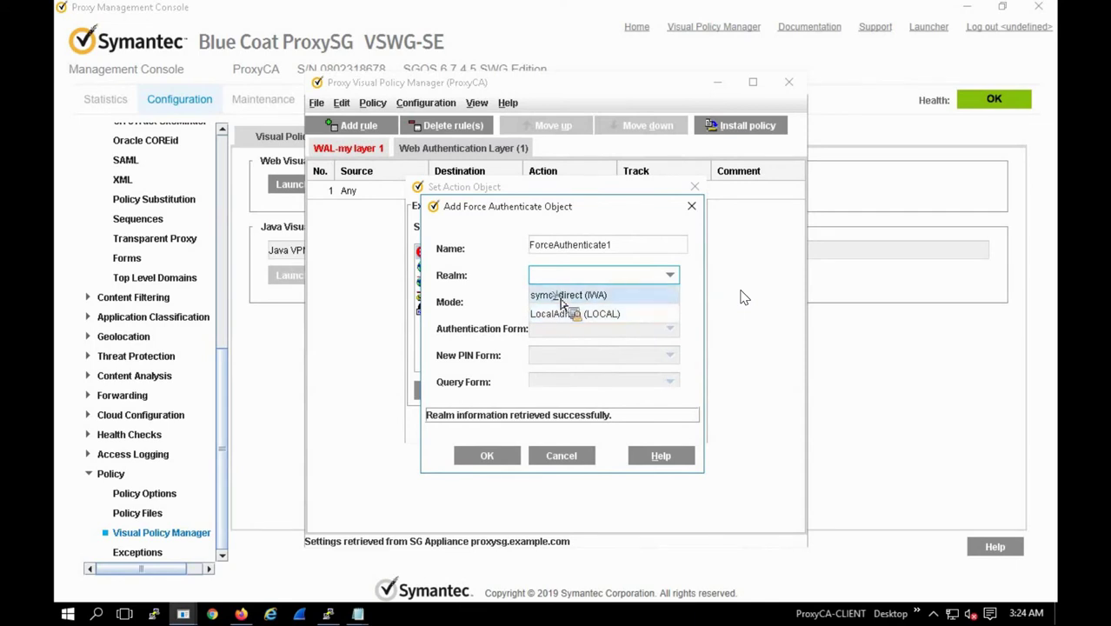
{"action": "left_click", "coordinate": [563, 296]}
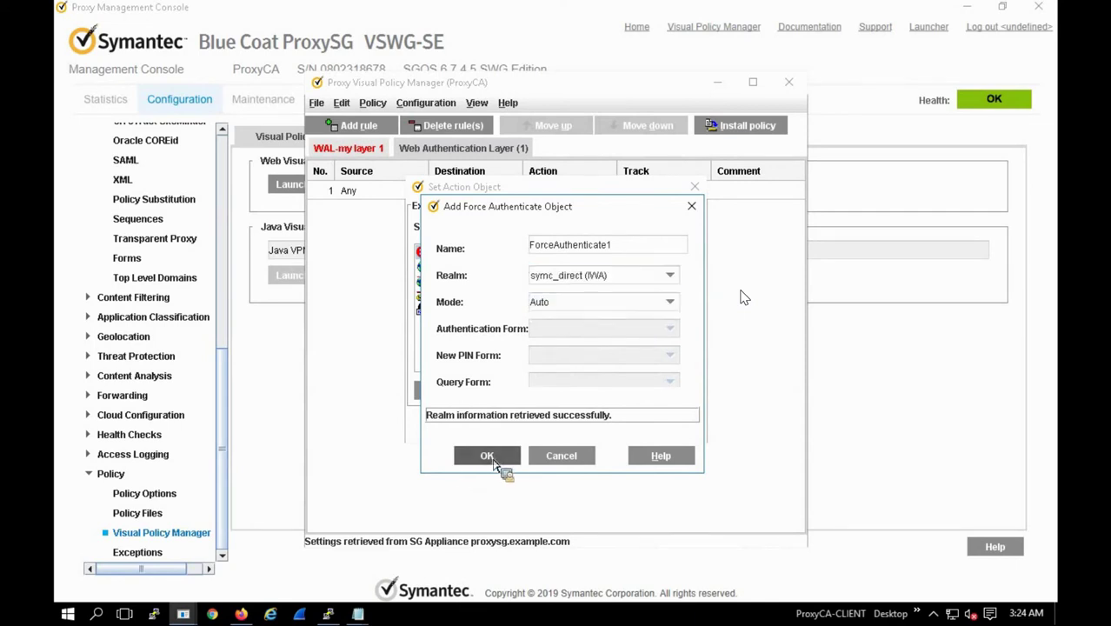
{"action": "left_click", "coordinate": [494, 460]}
Step: Install the policy with the forced authentication rule and close the Visual Policy Manager
{"action": "left_click", "coordinate": [739, 129]}
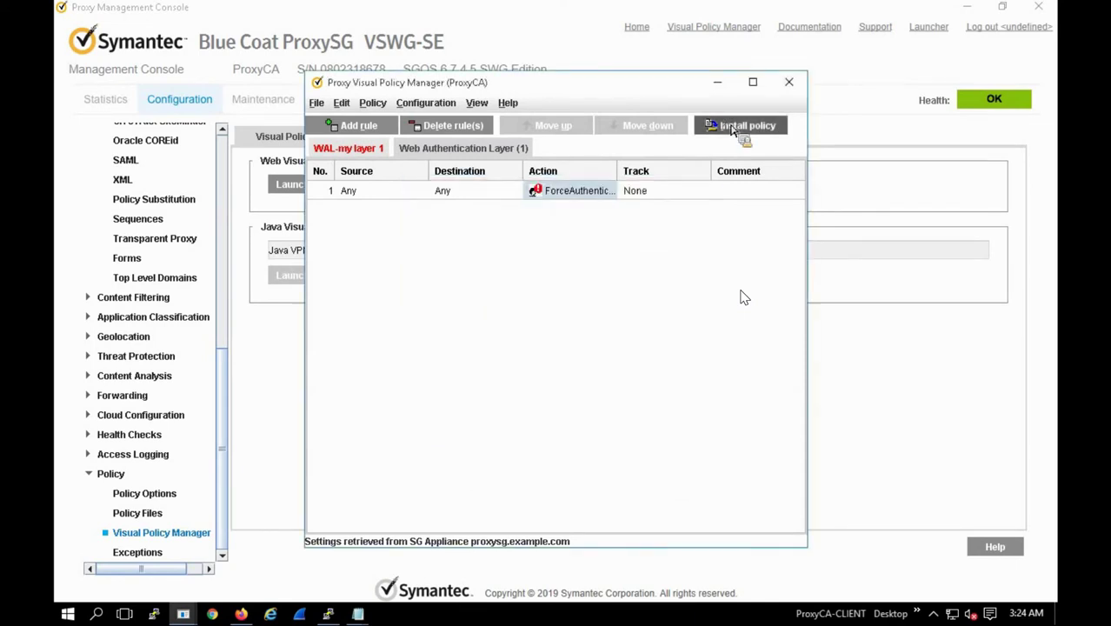
{"action": "left_click", "coordinate": [556, 338]}
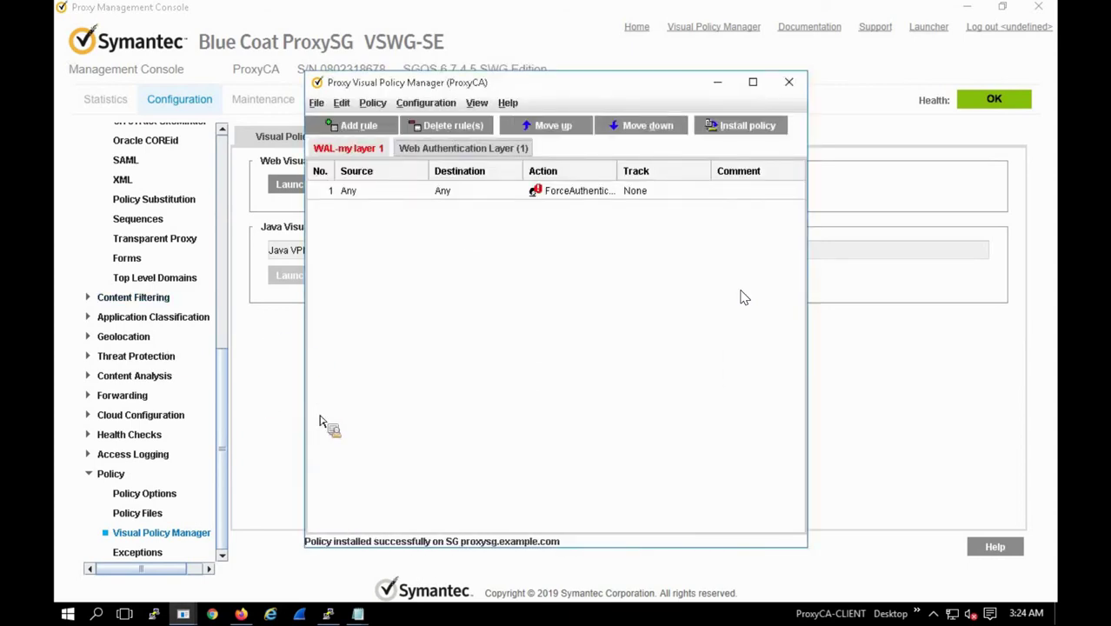
{"action": "key", "text": "alt+F4"}
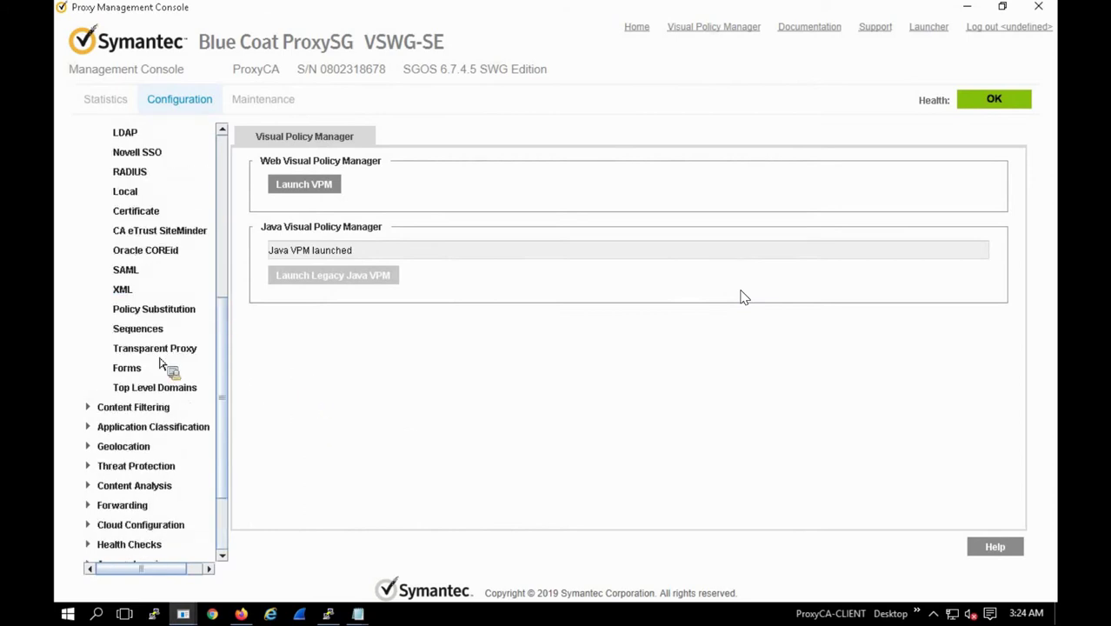
Step: Reopen the IWA authentication settings to review the symc_direct server configuration
{"action": "scroll", "coordinate": [222, 543], "scroll_direction": "down", "scroll_amount": 2}
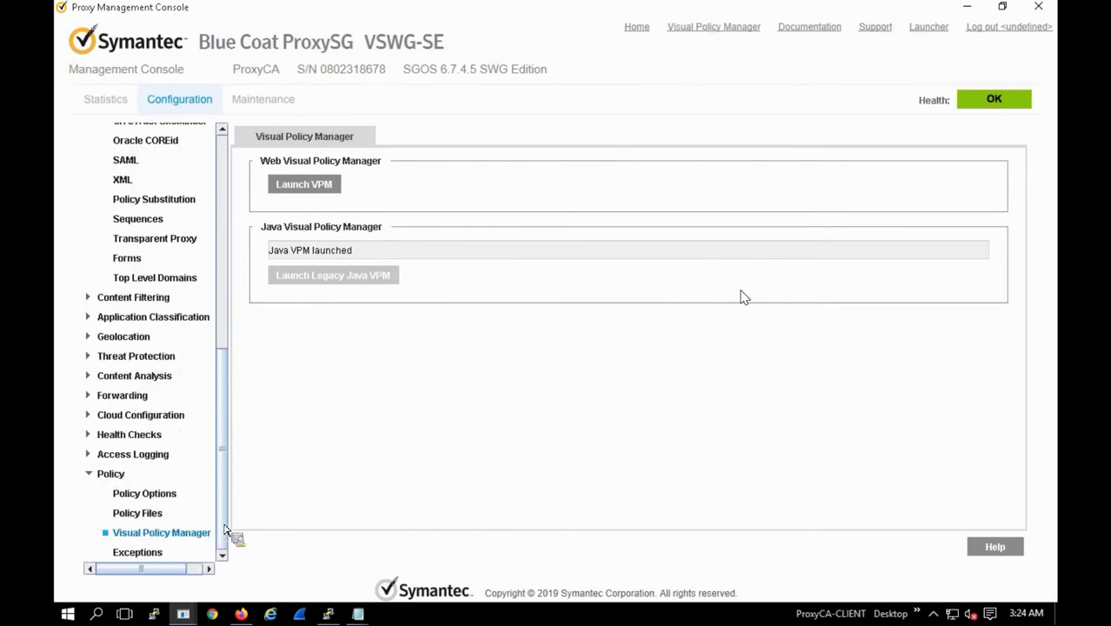
{"action": "scroll", "coordinate": [149, 304], "scroll_direction": "up", "scroll_amount": 2}
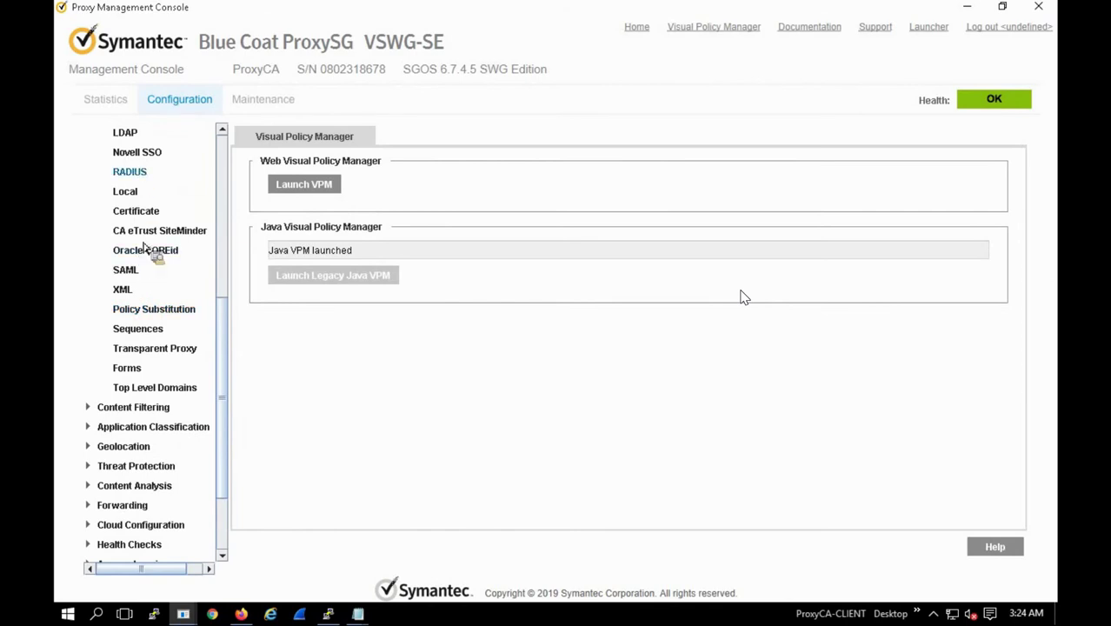
{"action": "scroll", "coordinate": [148, 248], "scroll_direction": "up", "scroll_amount": 3}
{"action": "left_click", "coordinate": [137, 275]}
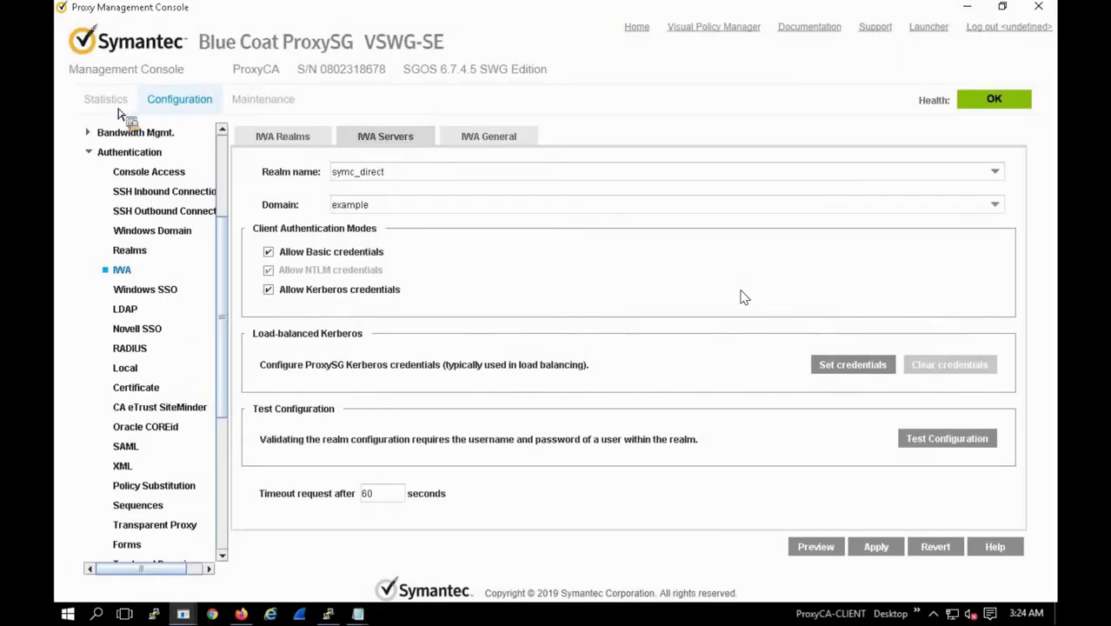
Step: Open the Packet Captures page under the appliance's maintenance service information
{"action": "left_click", "coordinate": [116, 106]}
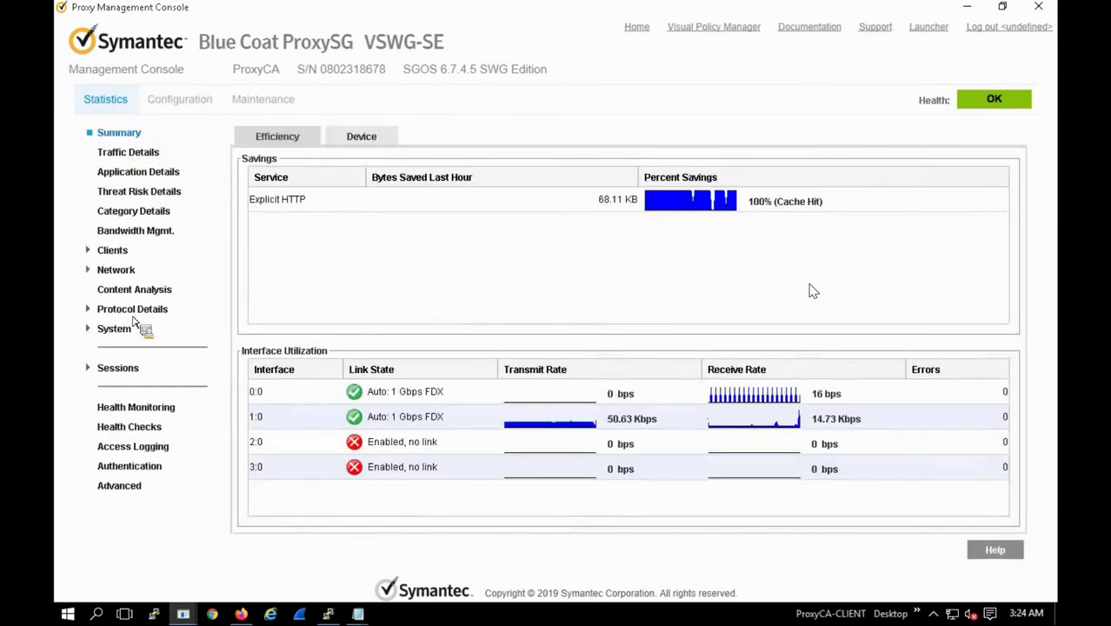
{"action": "left_click", "coordinate": [119, 487]}
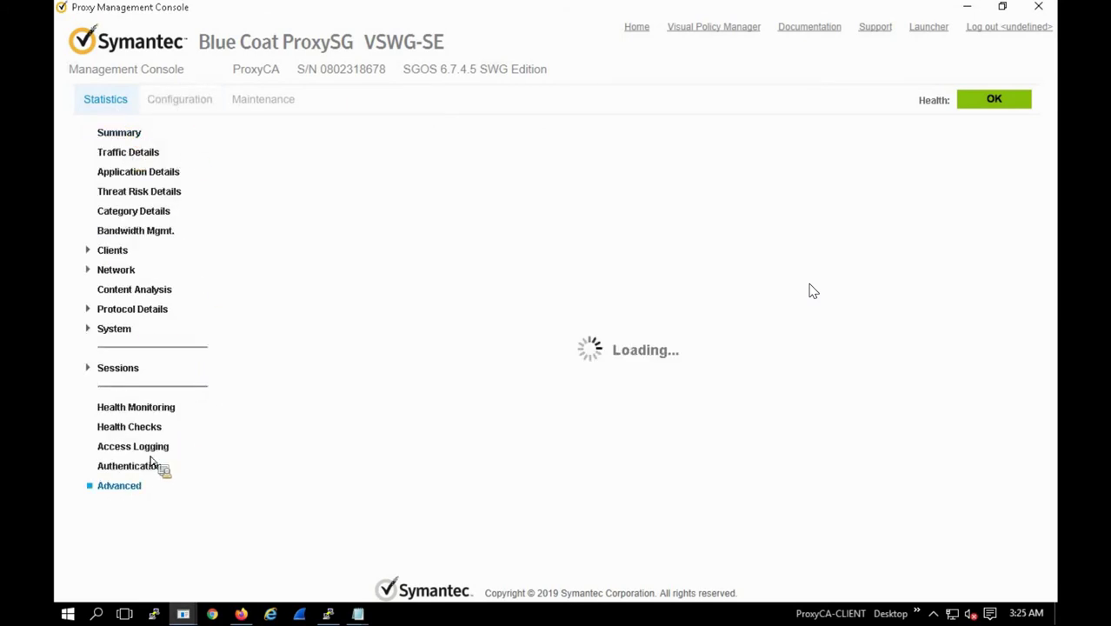
{"action": "left_click", "coordinate": [277, 106]}
{"action": "left_click", "coordinate": [137, 295]}
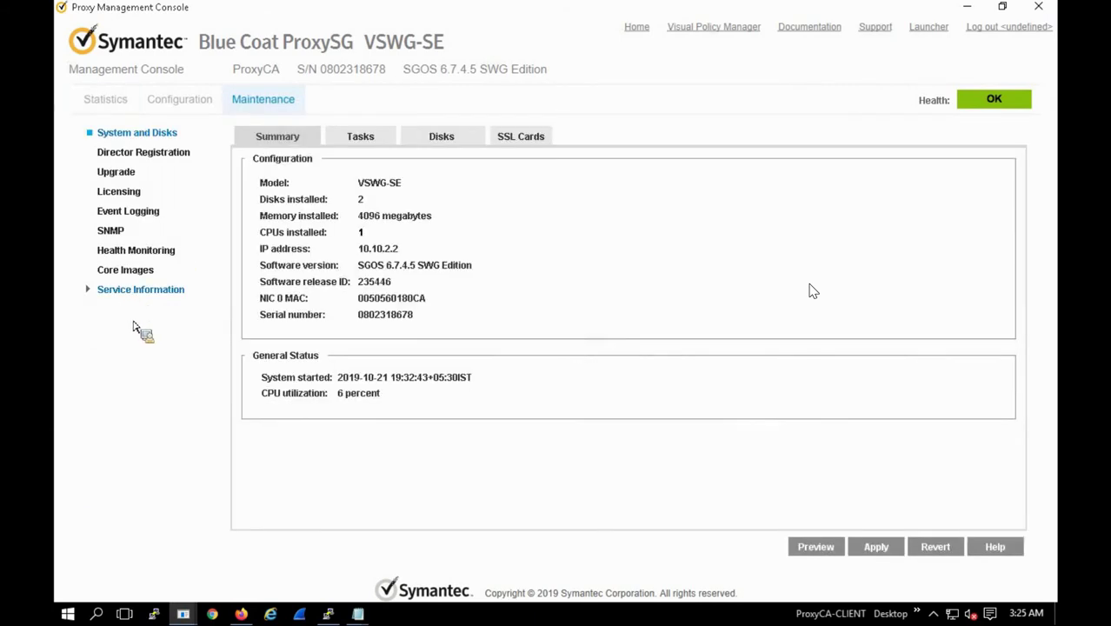
{"action": "left_click", "coordinate": [150, 351]}
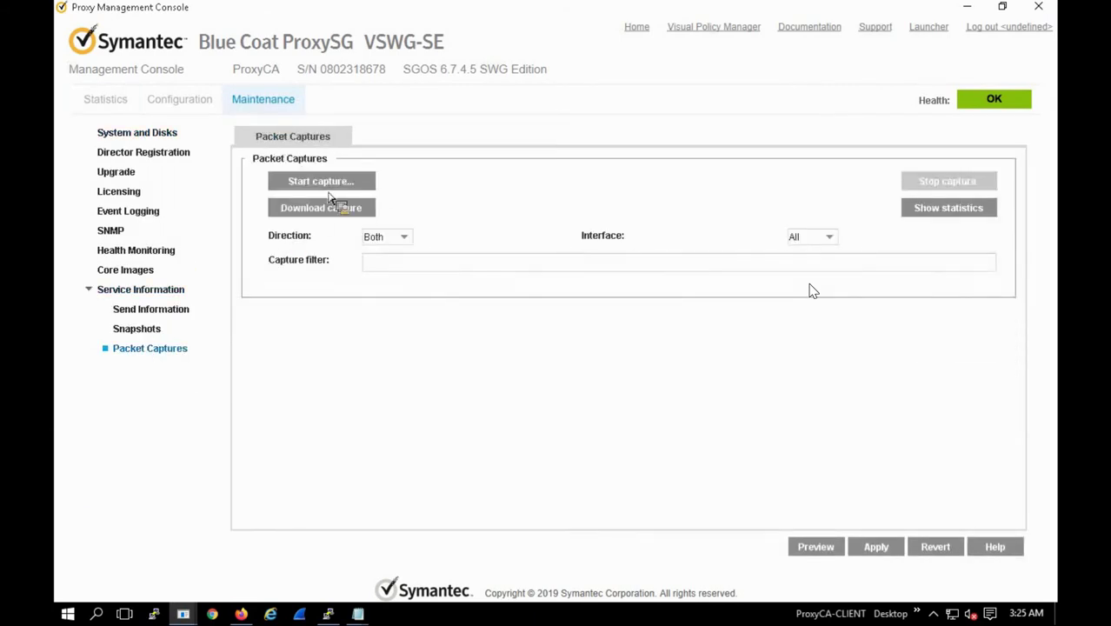
Step: Switch to Internet Explorer in a smaller, non-maximized window and check its LAN proxy settings without changing them
{"action": "left_click", "coordinate": [278, 616]}
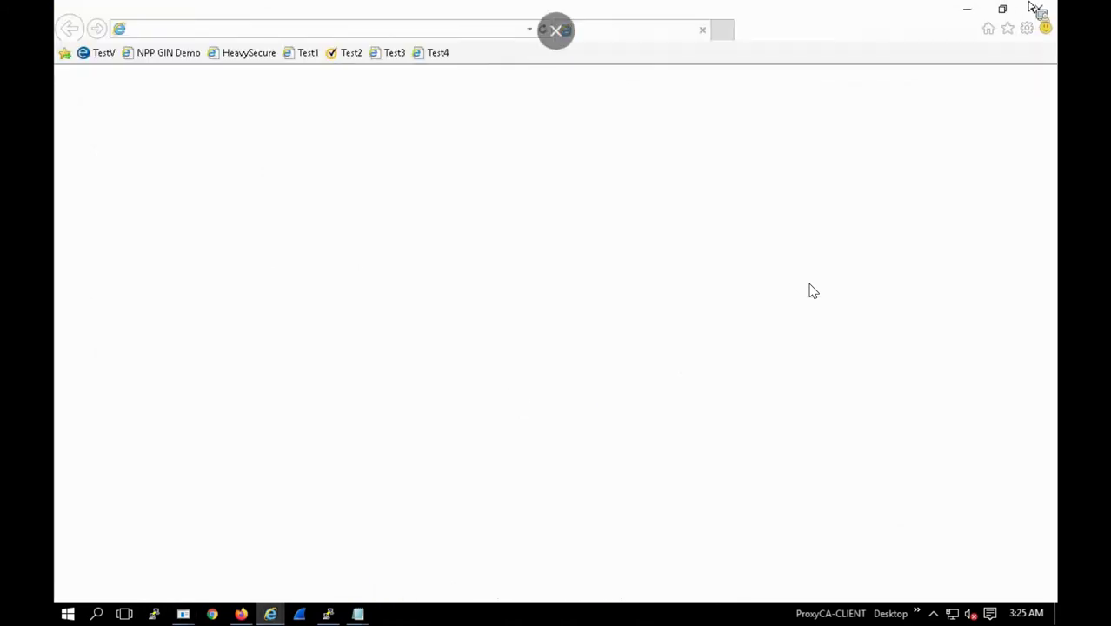
{"action": "left_click", "coordinate": [1002, 10]}
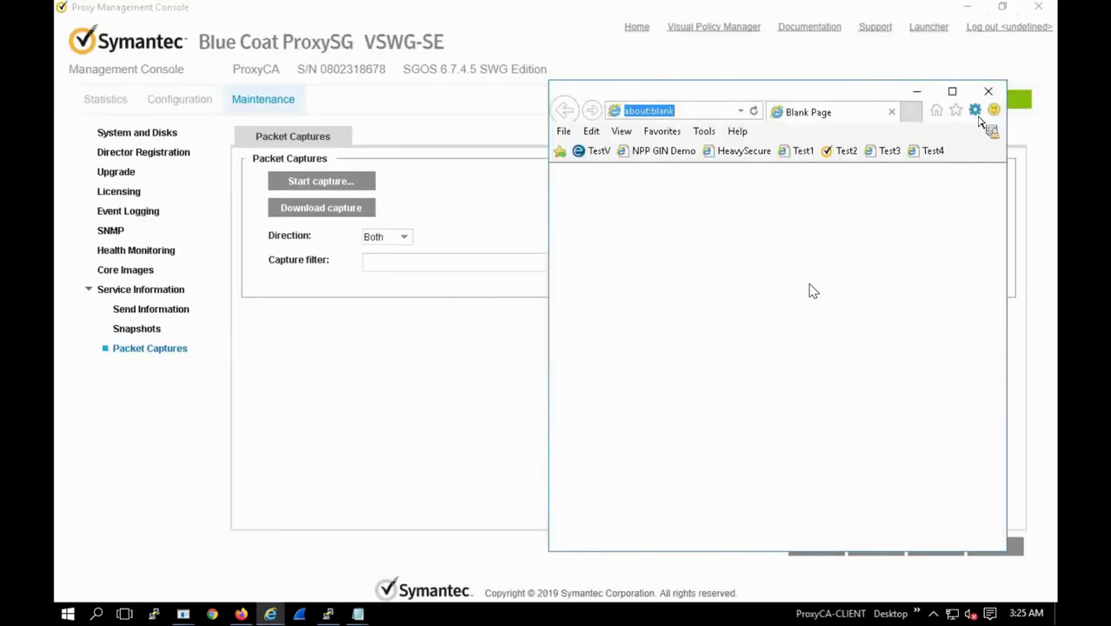
{"action": "left_click", "coordinate": [974, 109]}
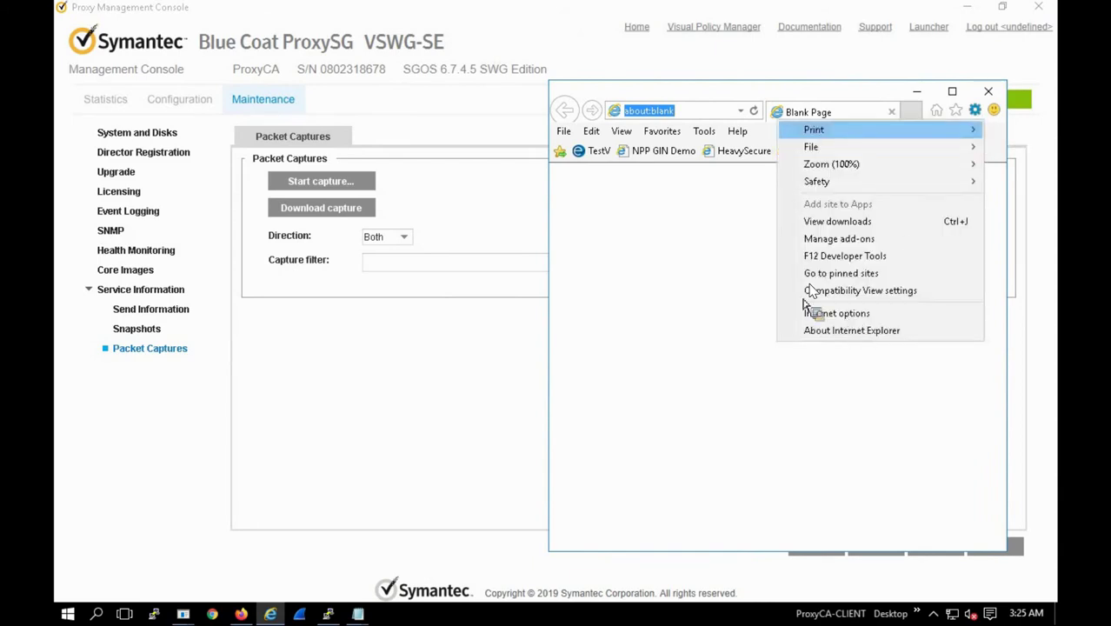
{"action": "left_click", "coordinate": [819, 316]}
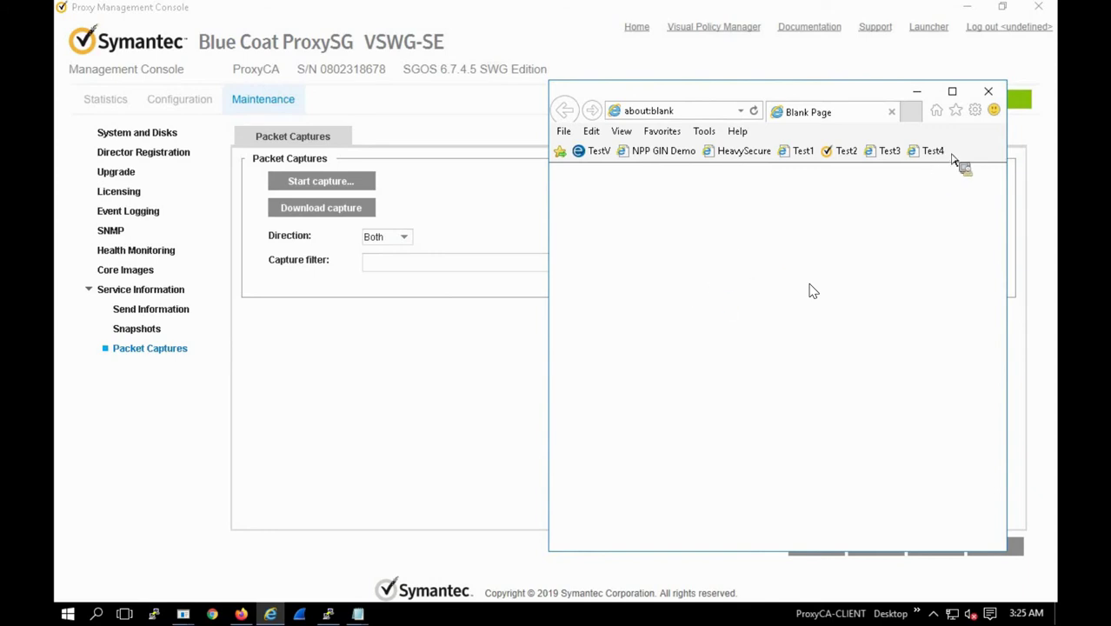
{"action": "left_click", "coordinate": [975, 111]}
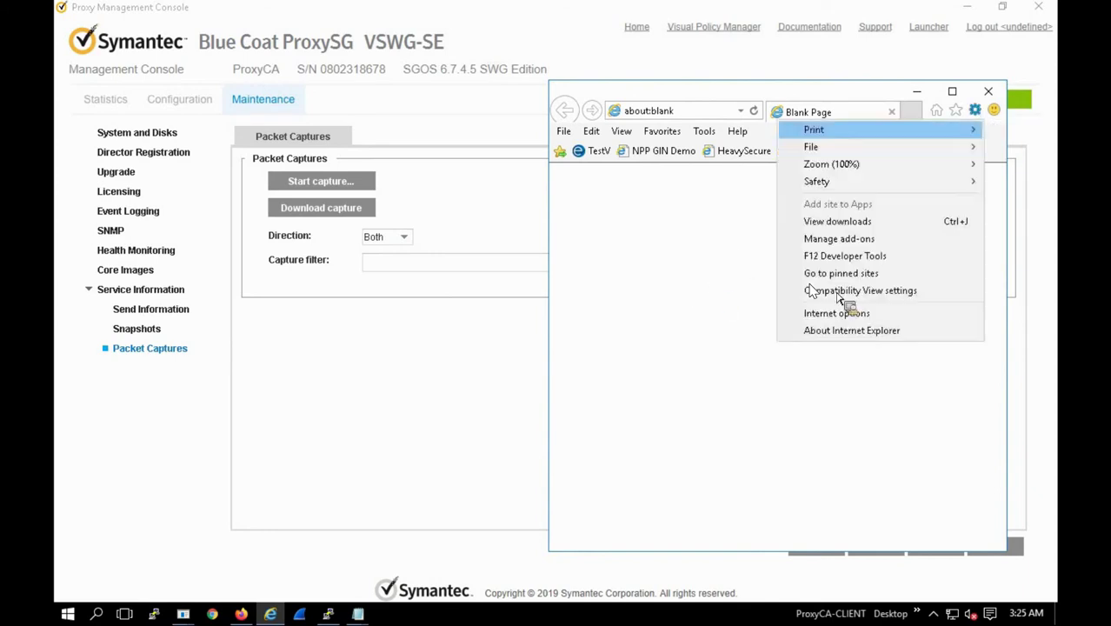
{"action": "left_click", "coordinate": [835, 313]}
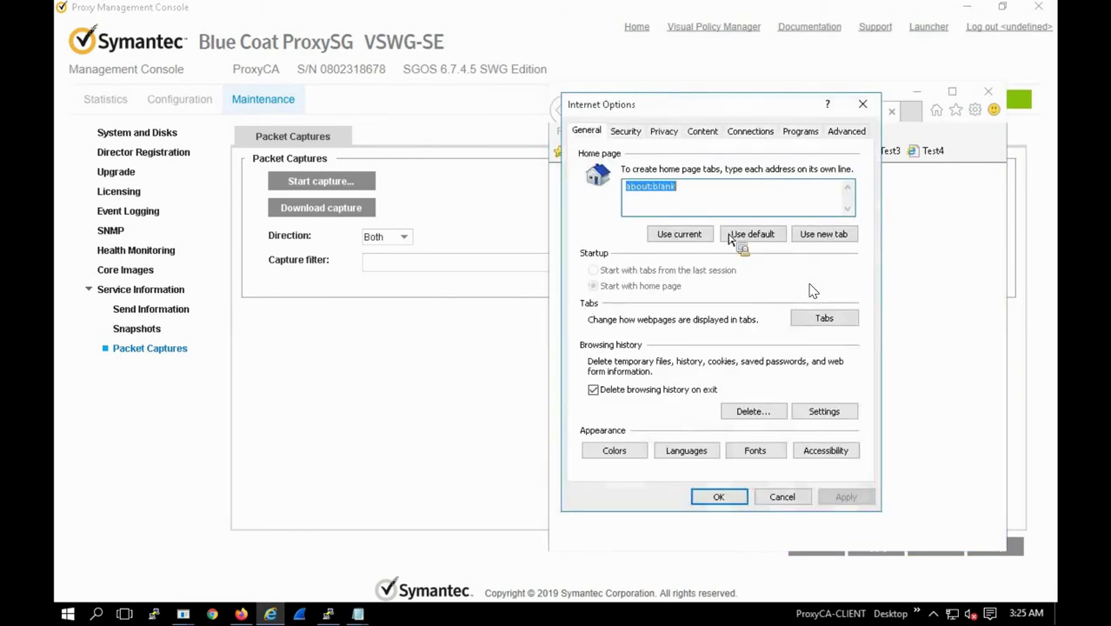
{"action": "left_click", "coordinate": [748, 133]}
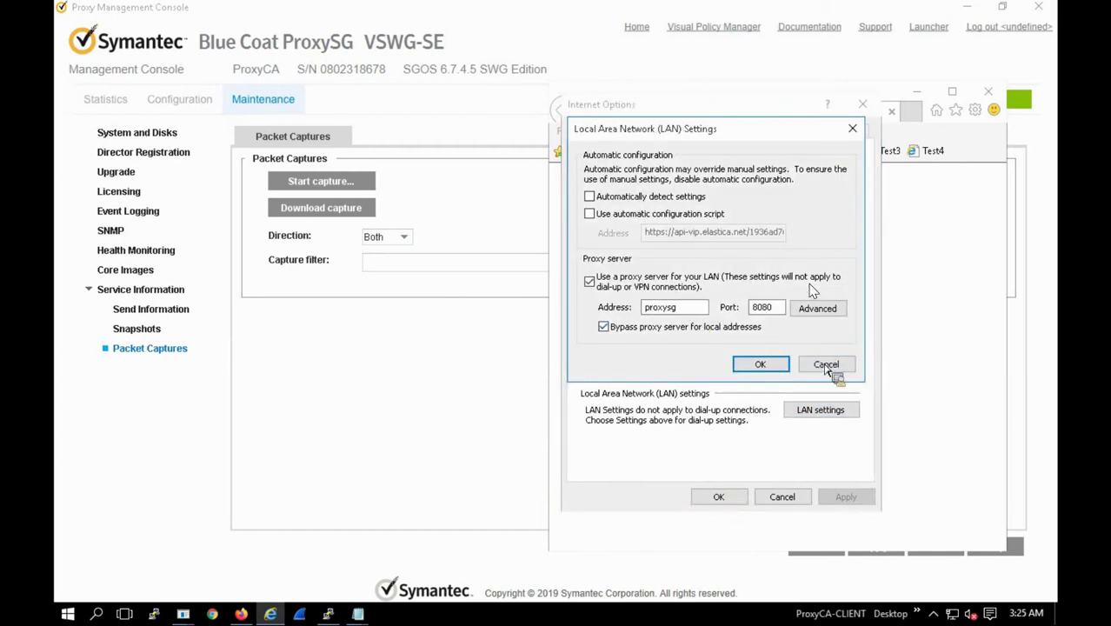
{"action": "left_click", "coordinate": [828, 366]}
{"action": "left_click", "coordinate": [781, 498]}
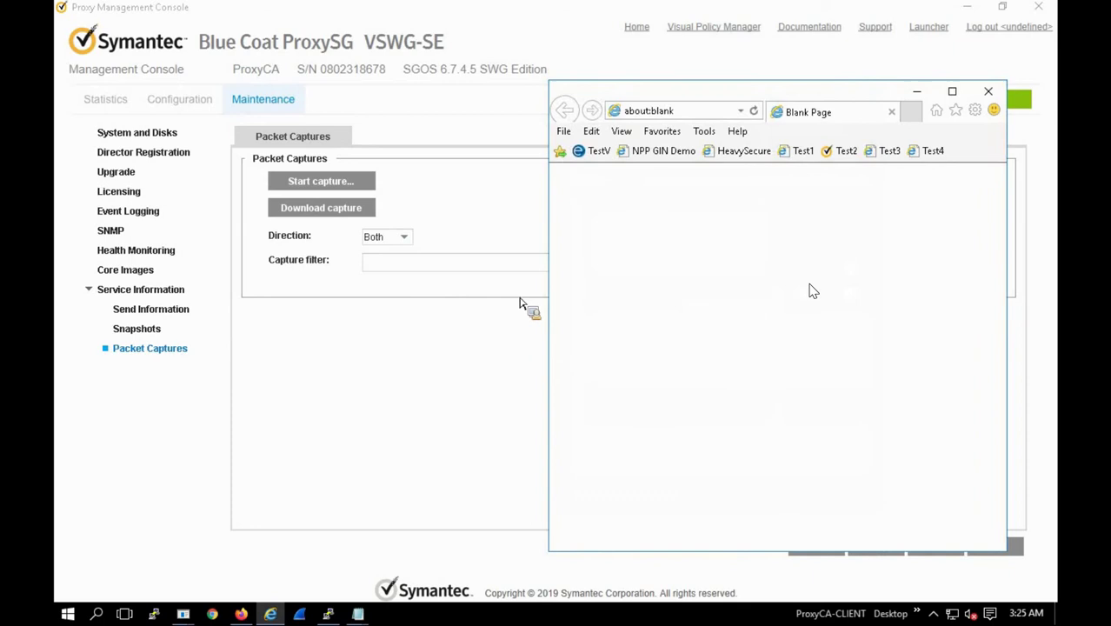
Step: Enter example.org as the browser address without loading it, and return the remote client console to full screen
{"action": "left_click", "coordinate": [687, 115]}
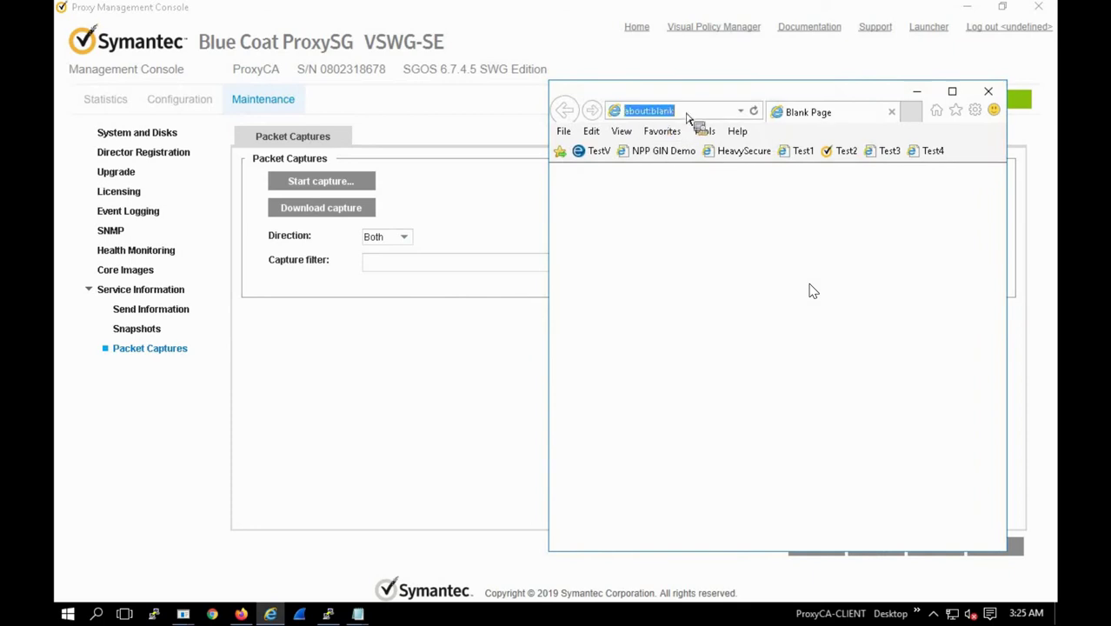
{"action": "type", "text": "example.org"}
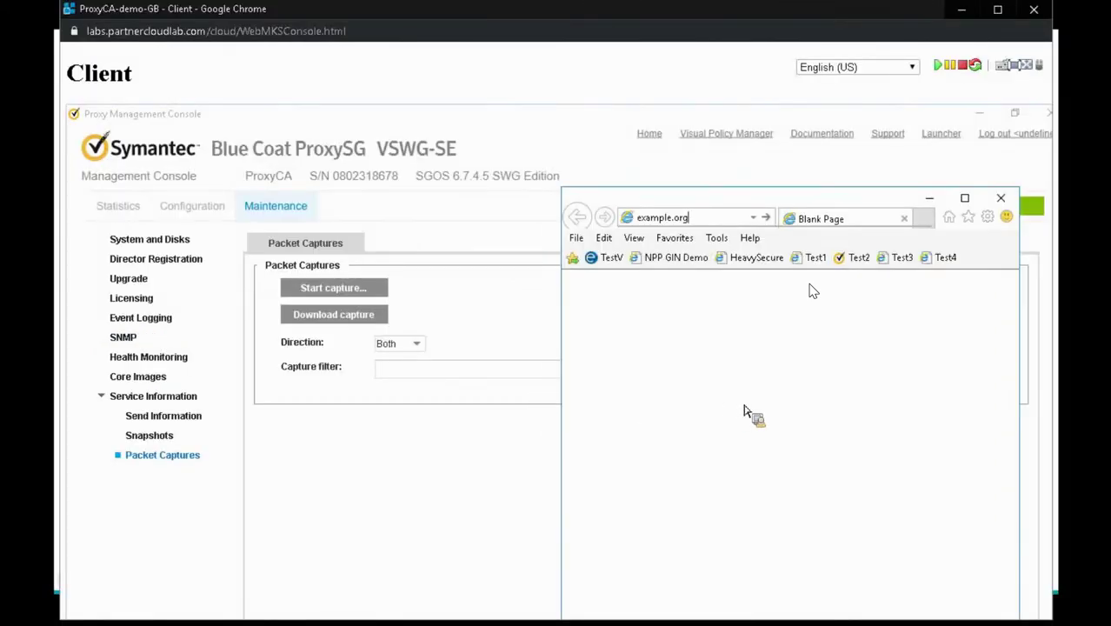
{"action": "left_click", "coordinate": [1025, 70]}
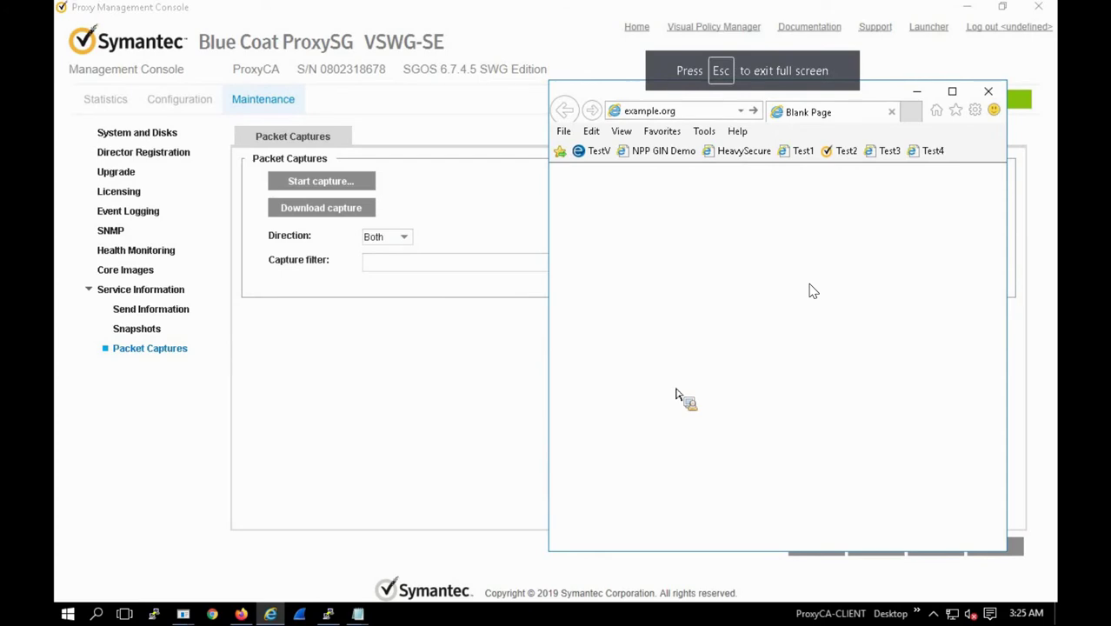
Step: Delete the browser's history with all data categories selected, and start a ProxySG packet capture of all matching packets
{"action": "key", "text": "ctrl+shift+Delete"}
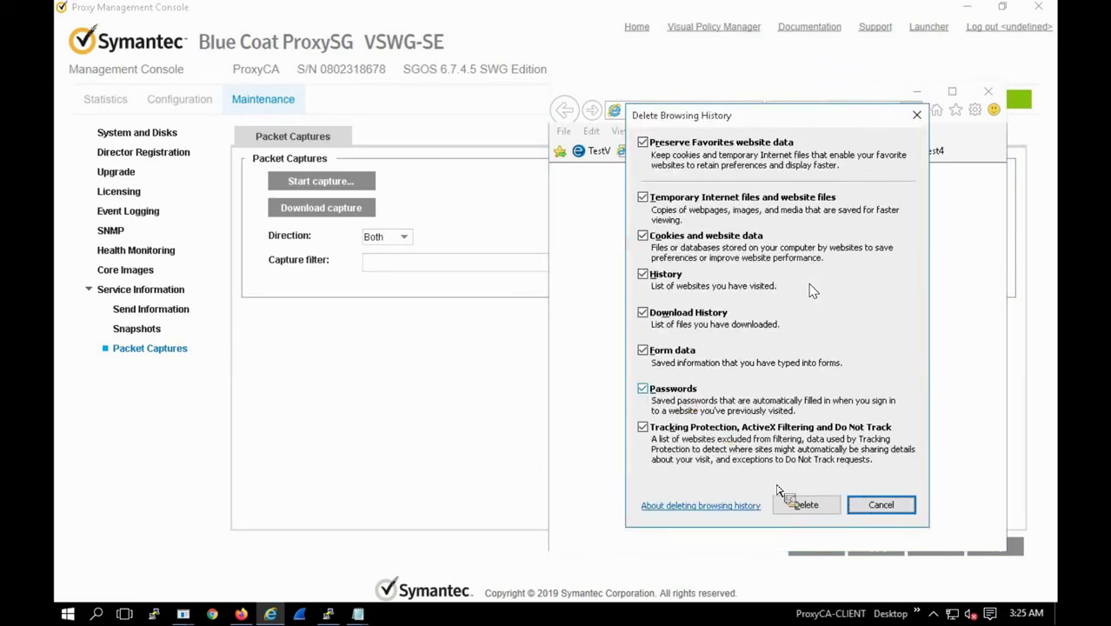
{"action": "left_click", "coordinate": [804, 508]}
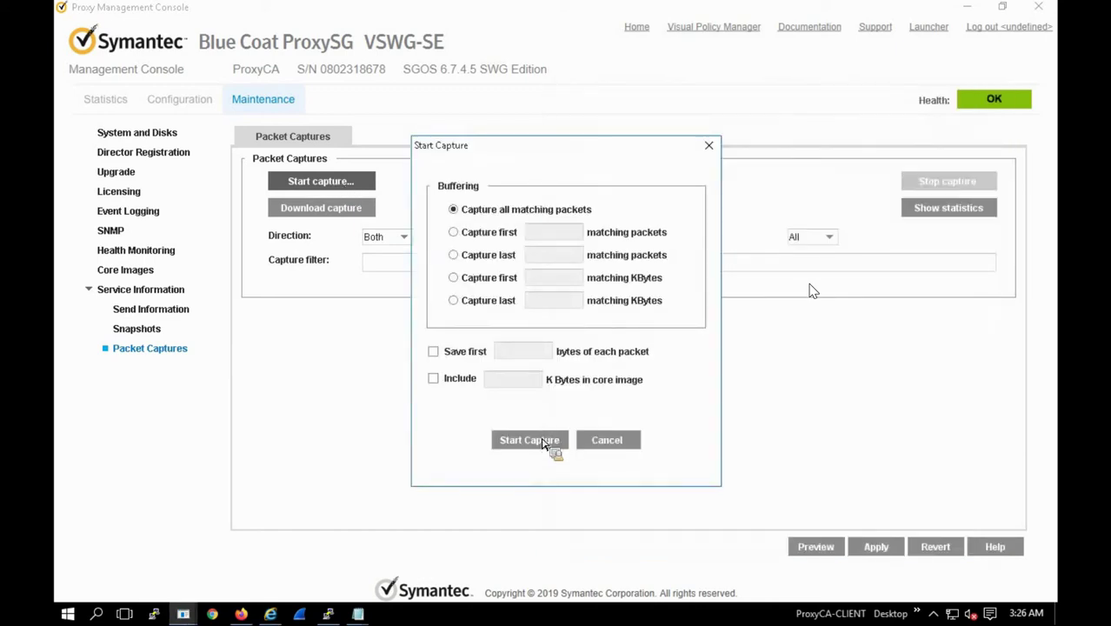
{"action": "left_click", "coordinate": [529, 440]}
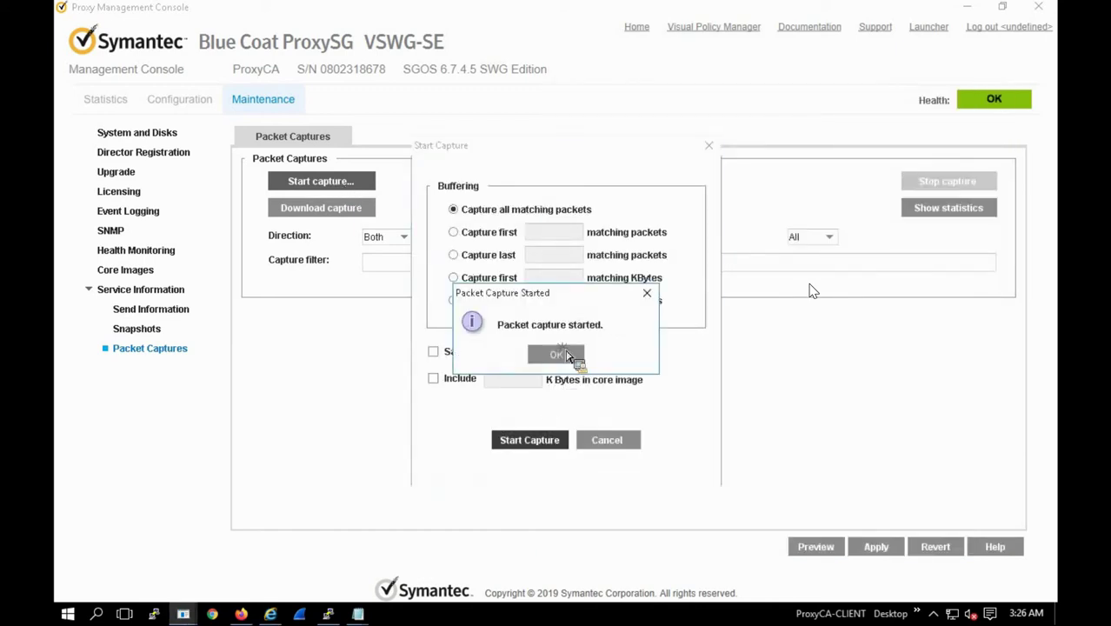
{"action": "left_click", "coordinate": [557, 355]}
Step: Switch to Internet Explorer and load example.org while the packet capture is running
{"action": "left_click", "coordinate": [281, 614]}
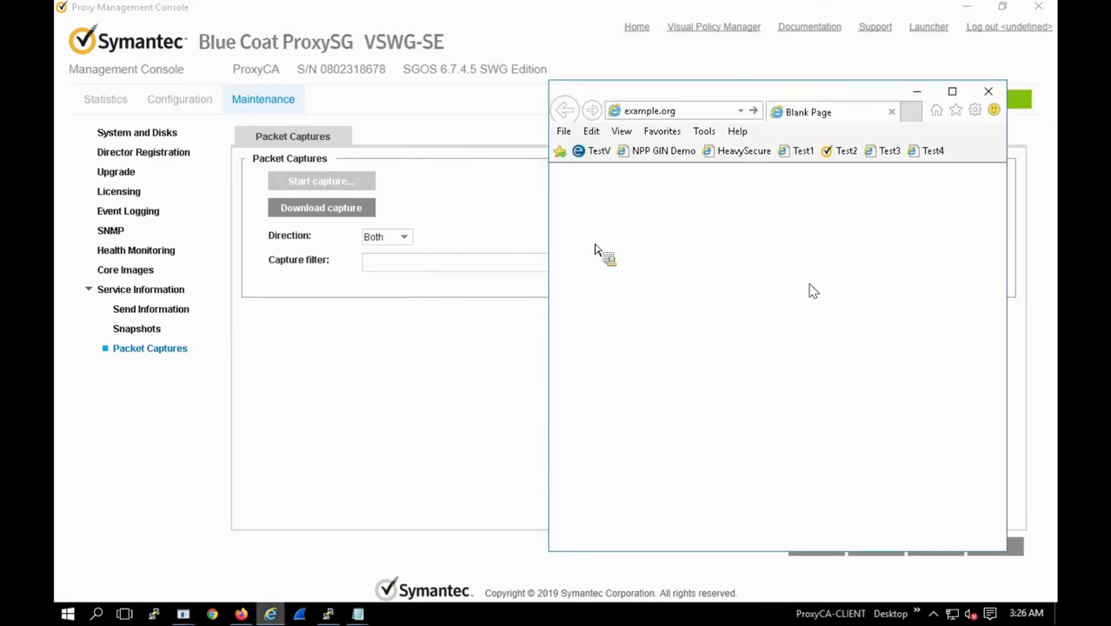
{"action": "left_click", "coordinate": [707, 117]}
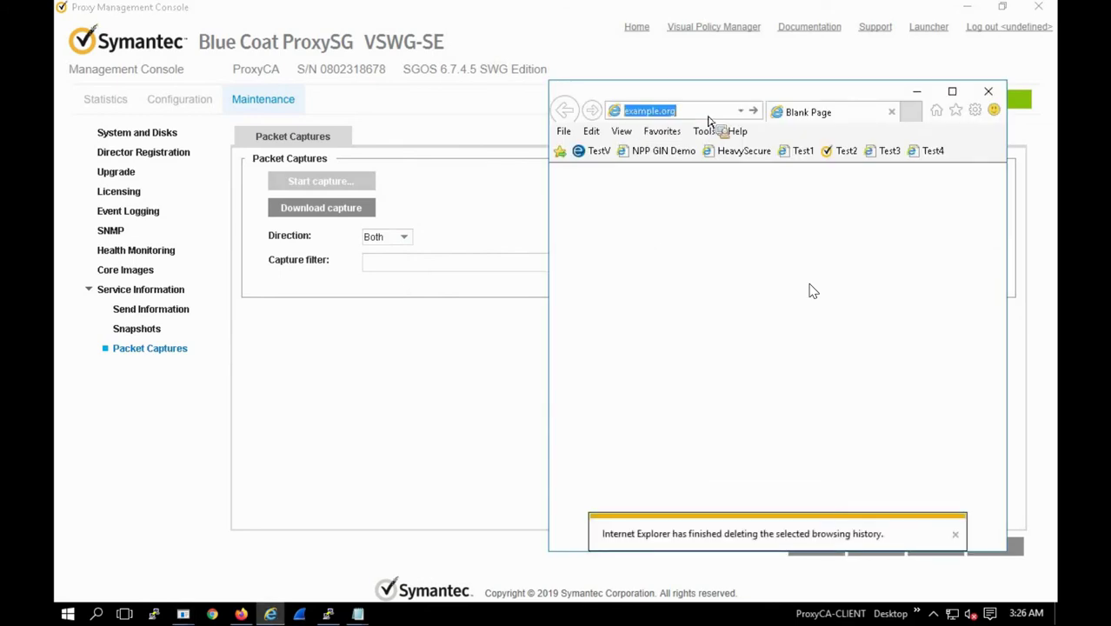
{"action": "key", "text": "Return"}
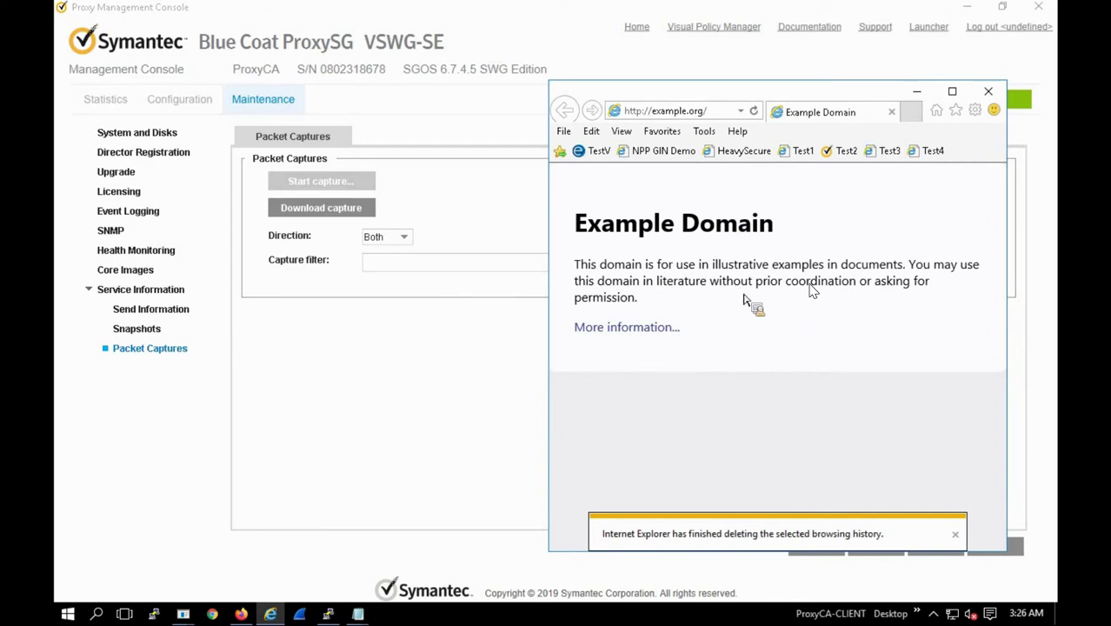
Step: Return to the Proxy Management Console and stop the running packet capture
{"action": "left_click", "coordinate": [507, 387]}
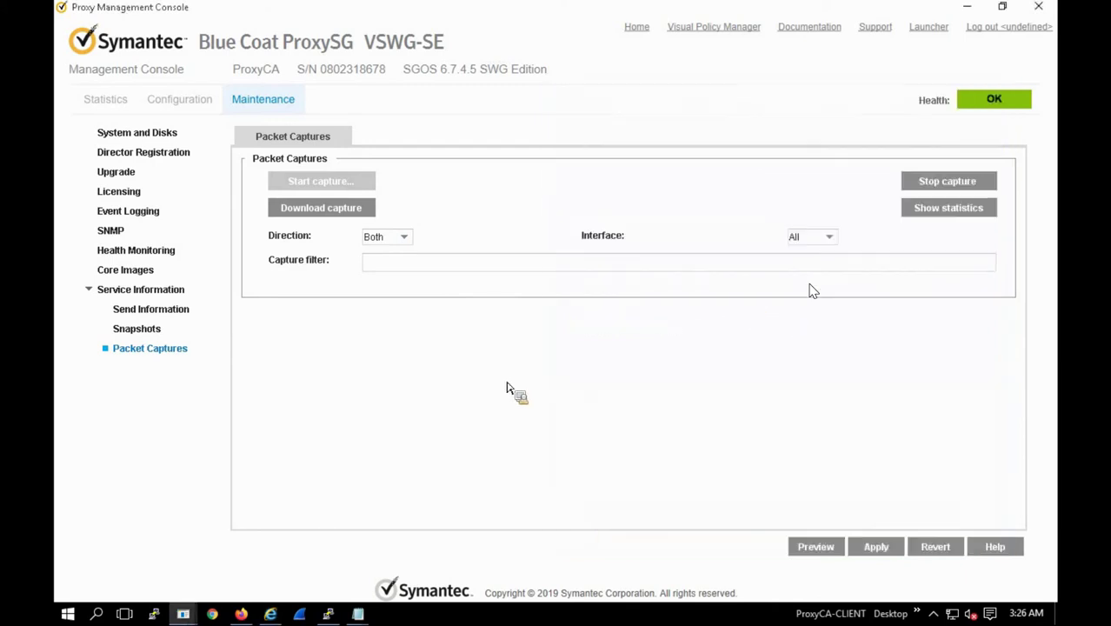
{"action": "left_click", "coordinate": [947, 182]}
{"action": "left_click", "coordinate": [556, 353]}
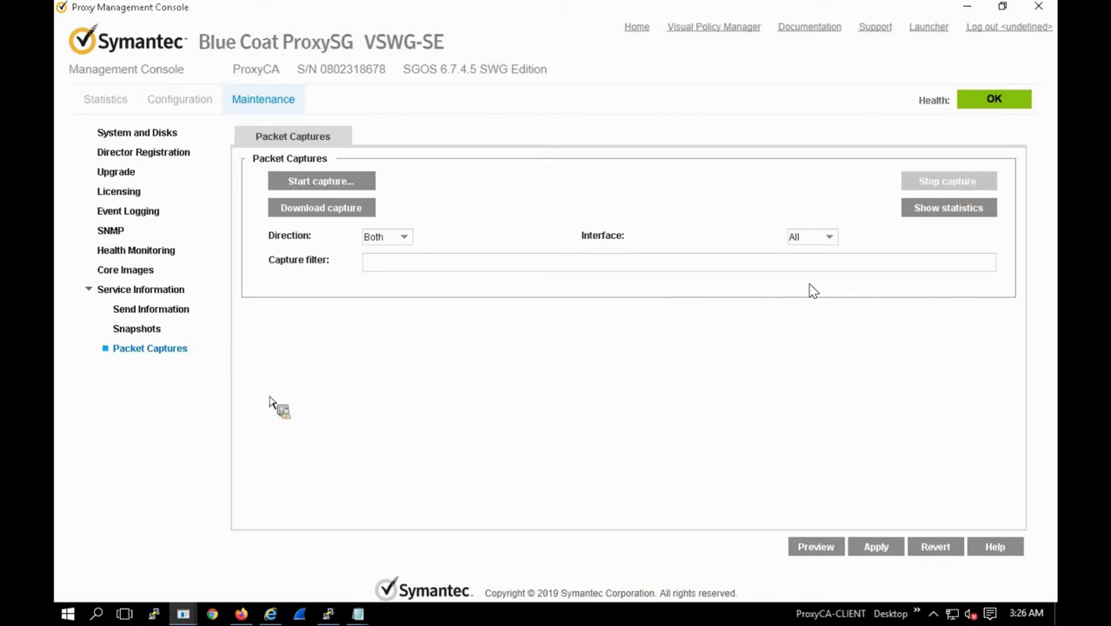
Step: Display the authenticated logins by user for all realms in the authentication statistics, and close the login view
{"action": "left_click", "coordinate": [105, 101]}
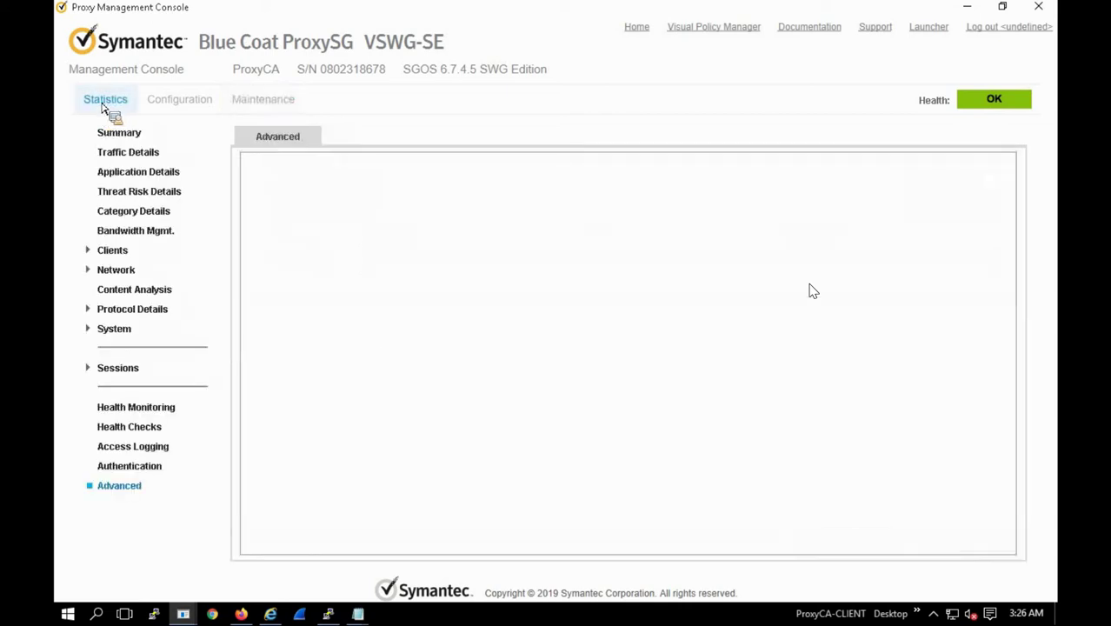
{"action": "left_click", "coordinate": [130, 466]}
{"action": "left_click", "coordinate": [302, 275]}
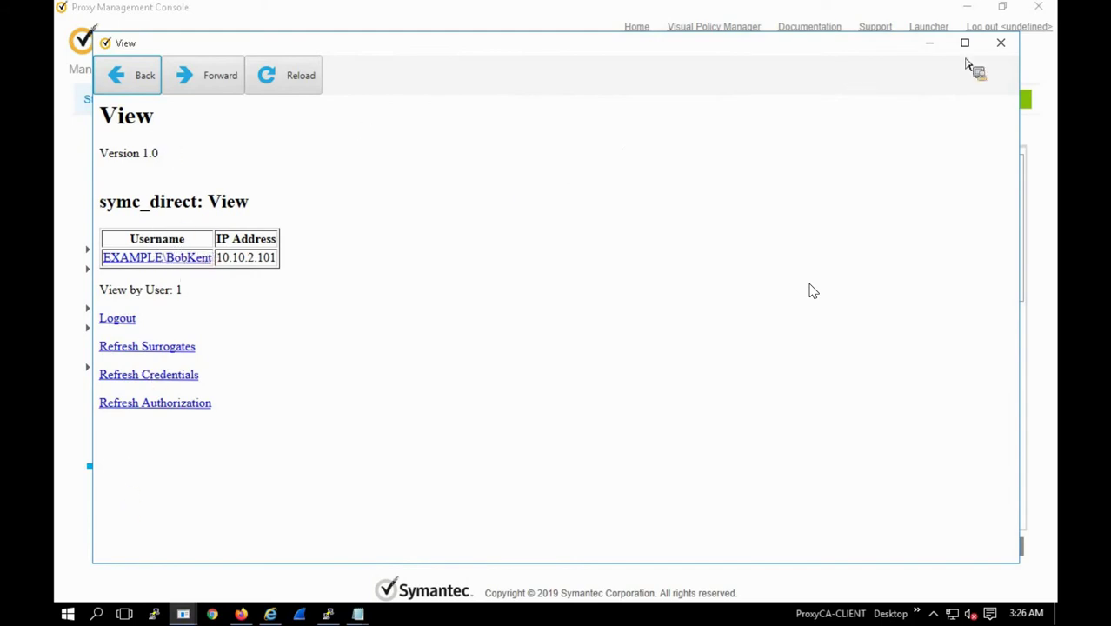
{"action": "left_click", "coordinate": [1000, 44]}
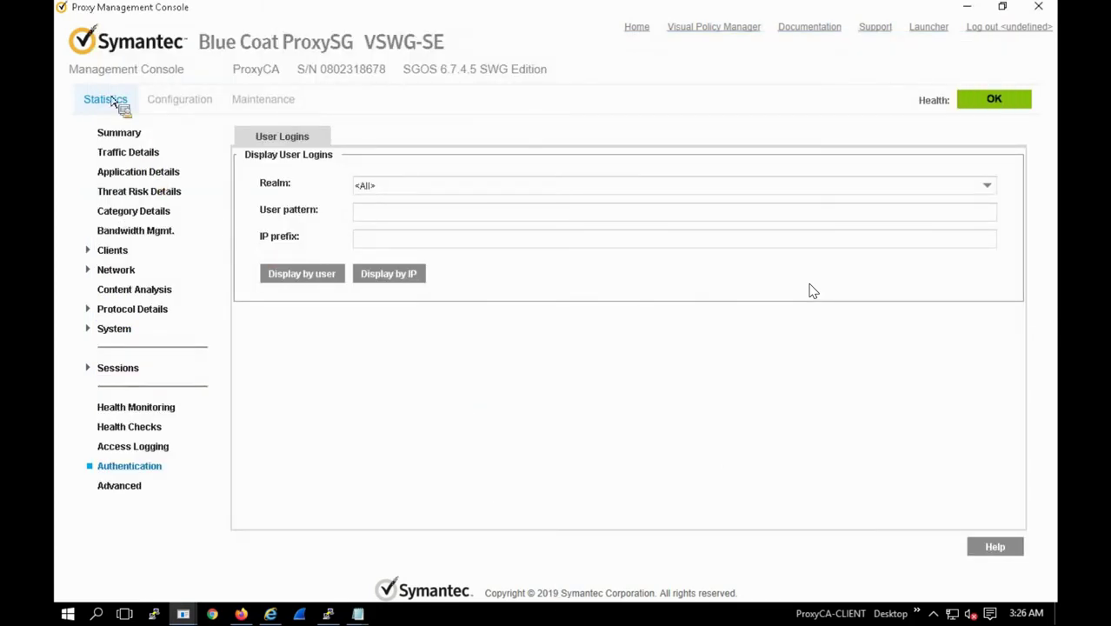
Step: Download the packet capture from the maintenance page and save it to the Desktop as auth.cap
{"action": "left_click", "coordinate": [270, 103]}
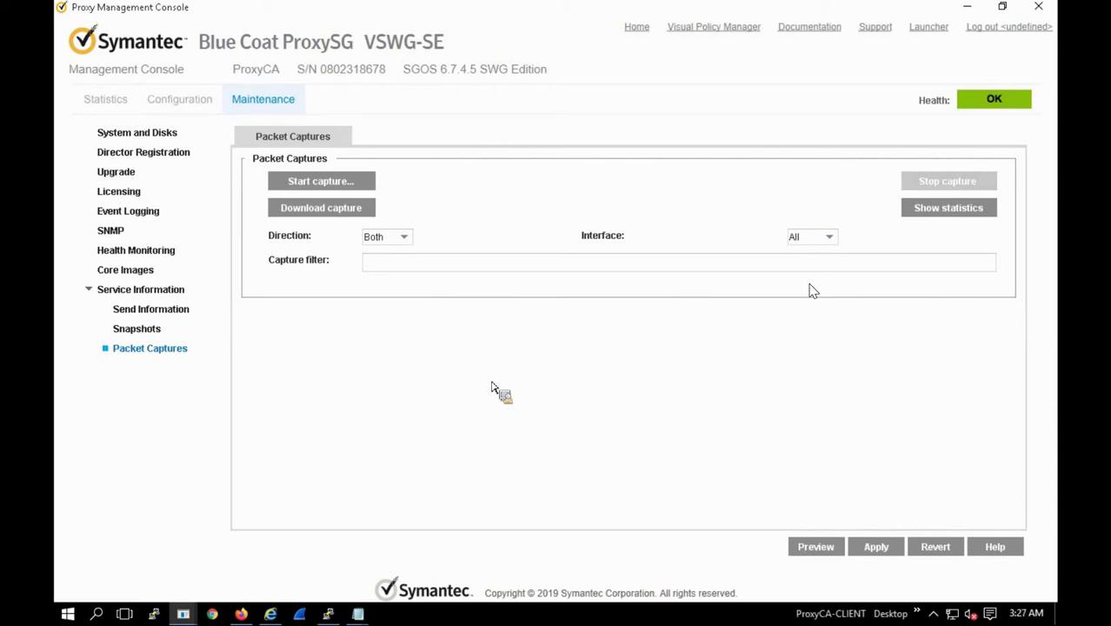
{"action": "left_click", "coordinate": [333, 209]}
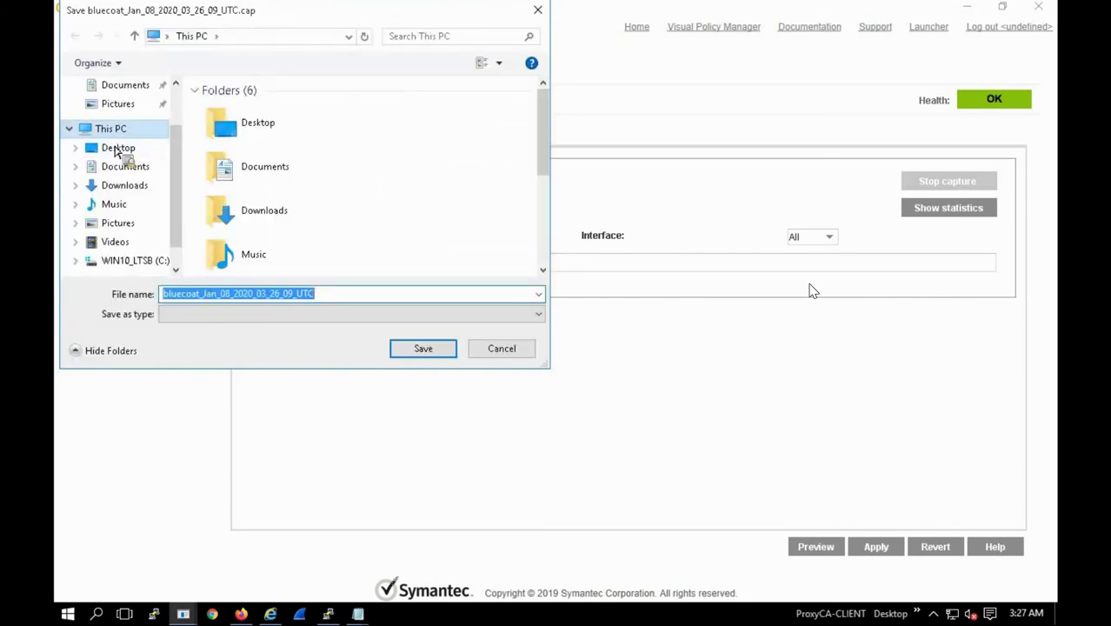
{"action": "left_click", "coordinate": [113, 148]}
{"action": "left_click", "coordinate": [326, 294]}
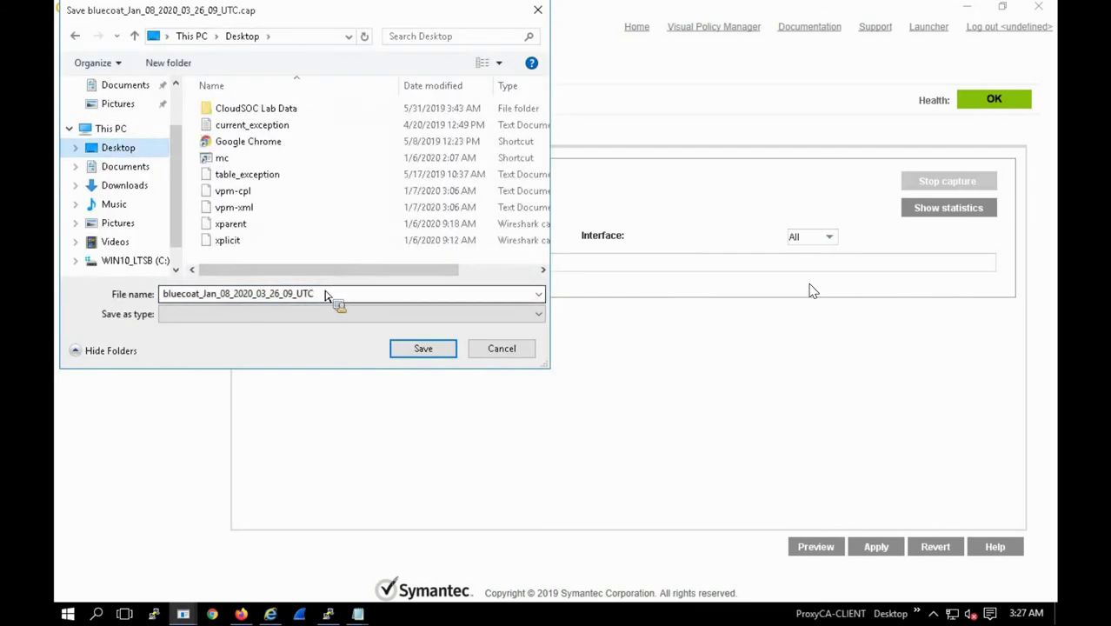
{"action": "type", "text": "auth.cap"}
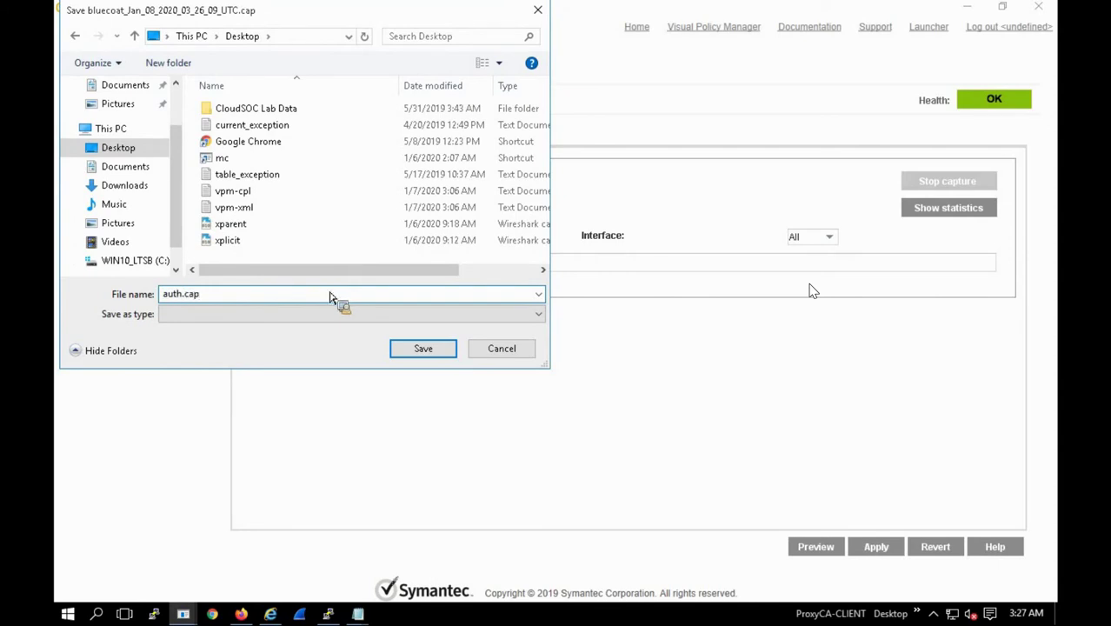
{"action": "left_click", "coordinate": [428, 352]}
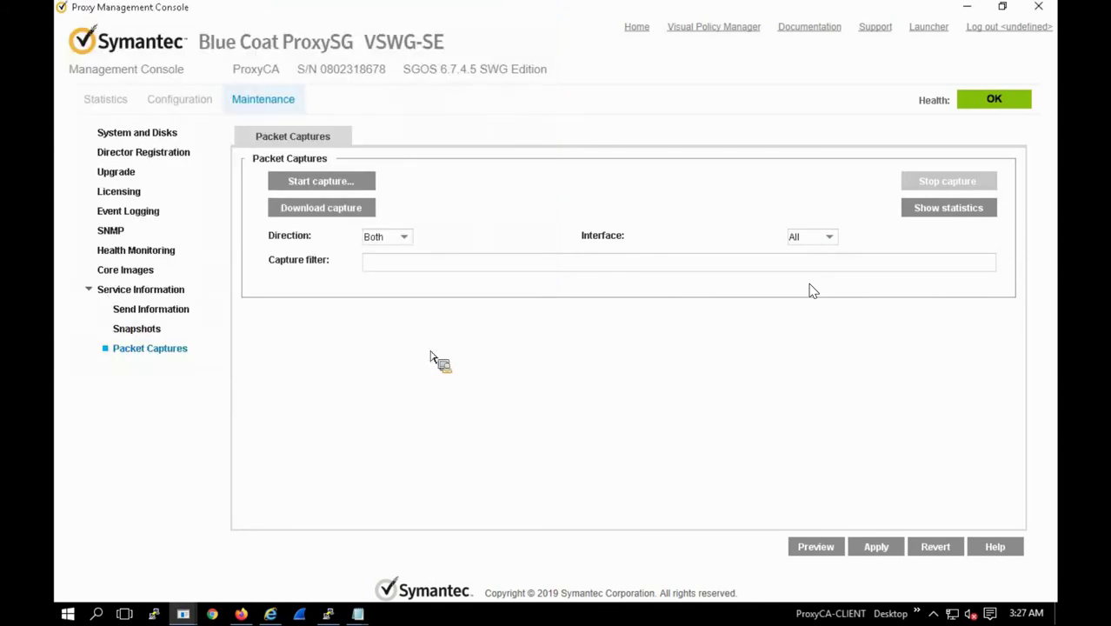
Step: Open the auth capture from the Desktop in Wireshark and postpone the offered software update
{"action": "left_click", "coordinate": [918, 613]}
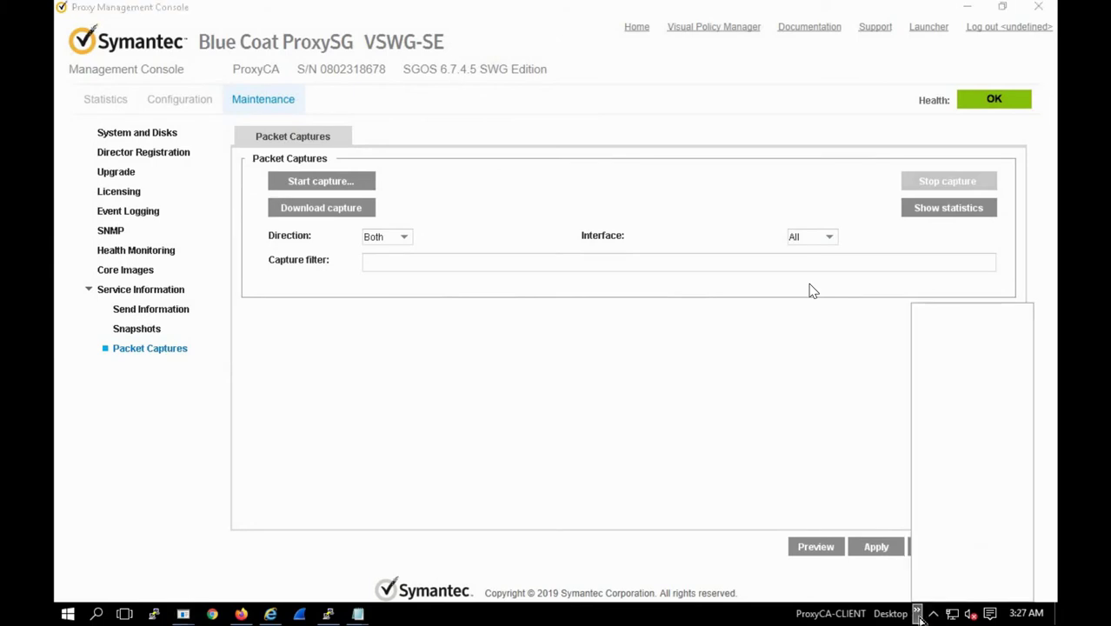
{"action": "left_click", "coordinate": [944, 600]}
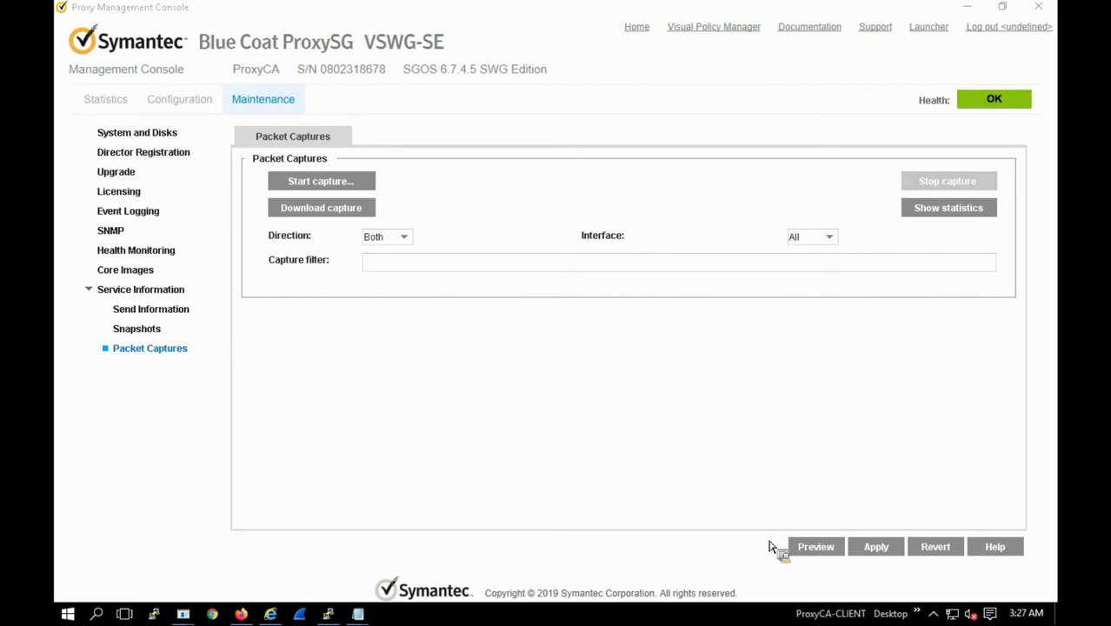
{"action": "left_click", "coordinate": [917, 613]}
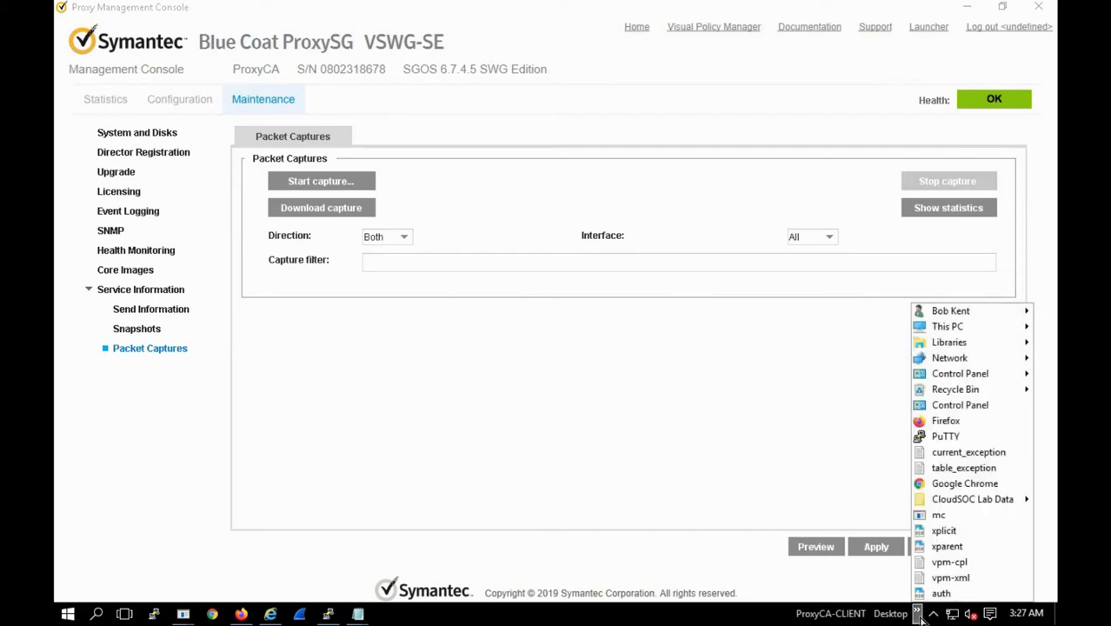
{"action": "left_click", "coordinate": [917, 614]}
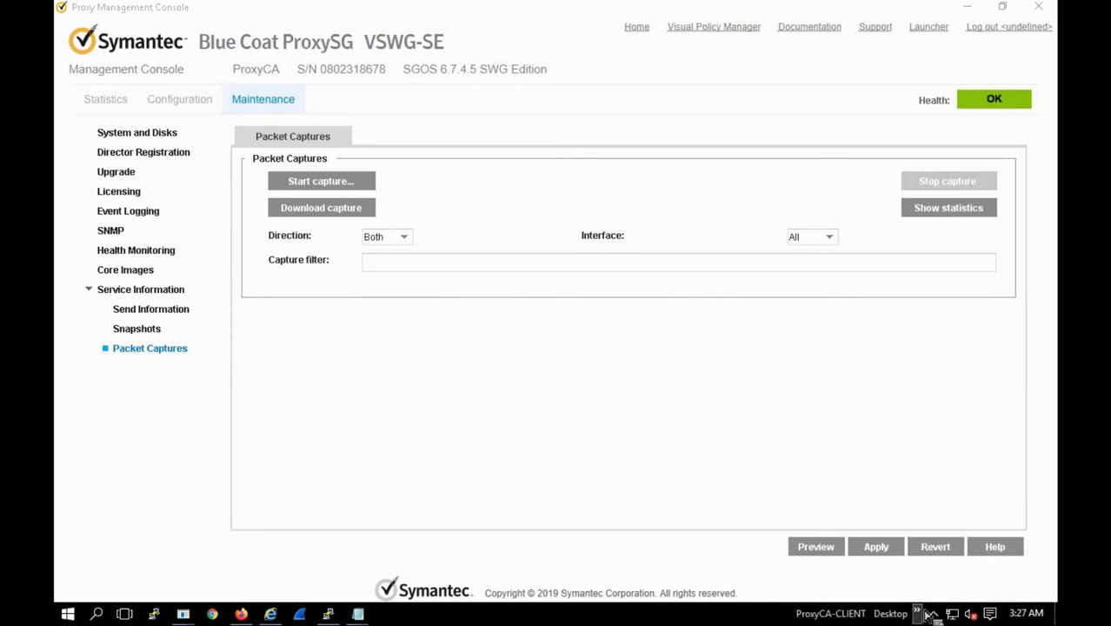
{"action": "left_click", "coordinate": [918, 613]}
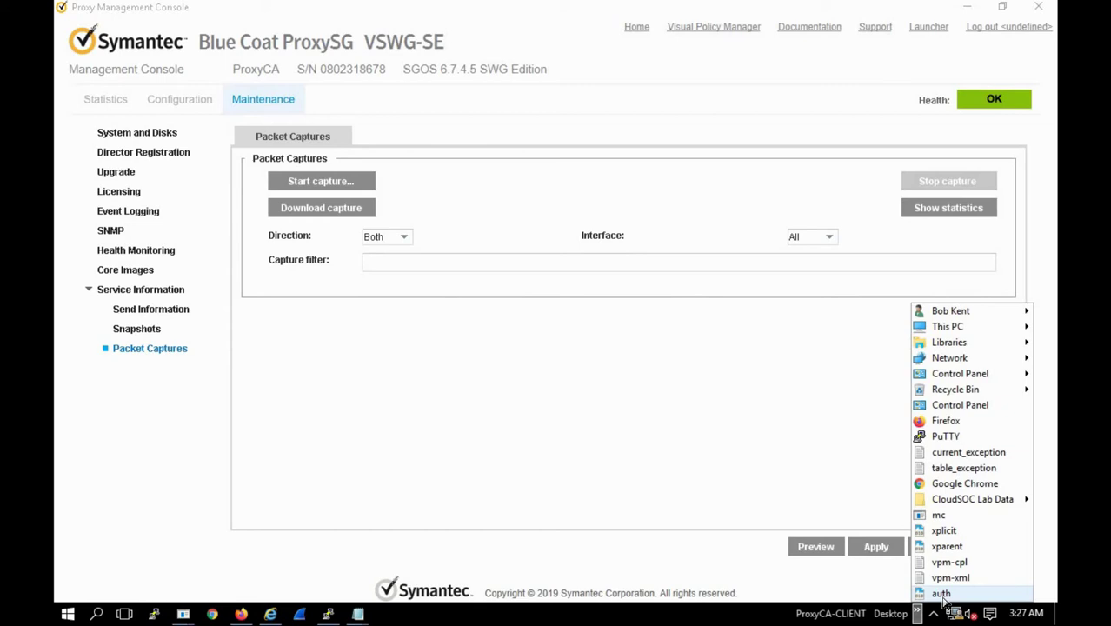
{"action": "left_click_drag", "start_coordinate": [945, 600], "coordinate": [611, 448]}
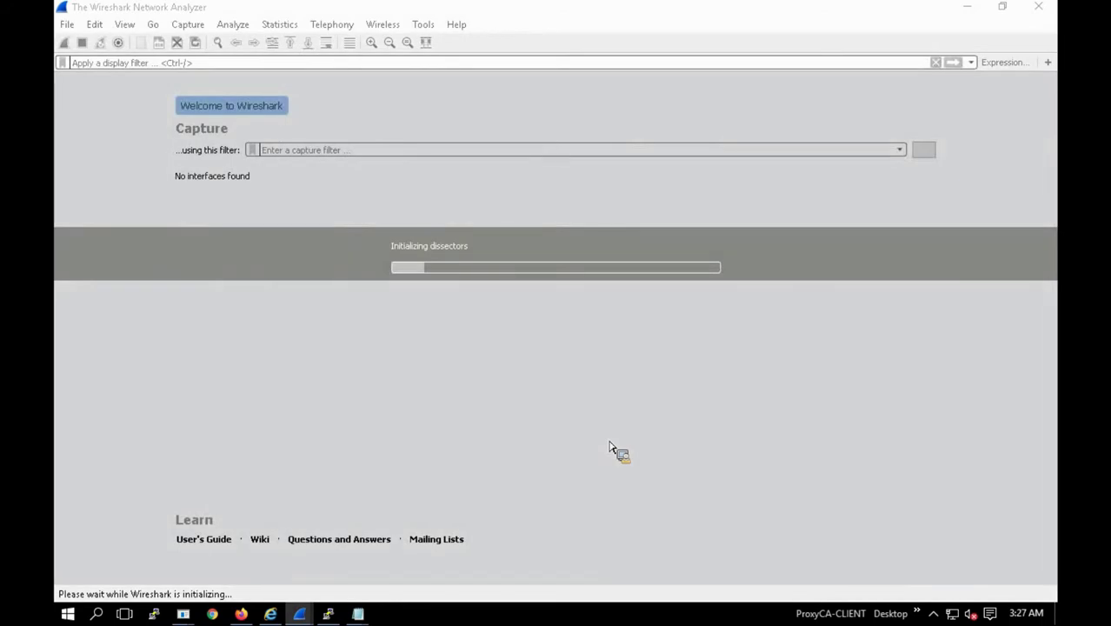
{"action": "left_click_drag", "start_coordinate": [610, 442], "coordinate": [519, 444]}
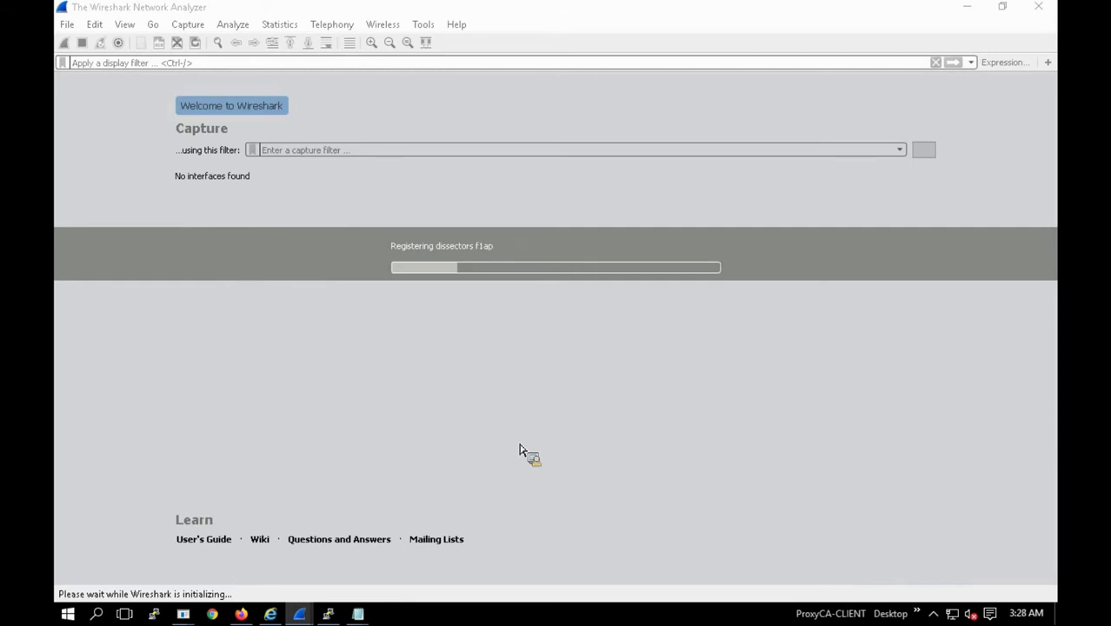
{"action": "left_click_drag", "start_coordinate": [520, 449], "coordinate": [657, 426]}
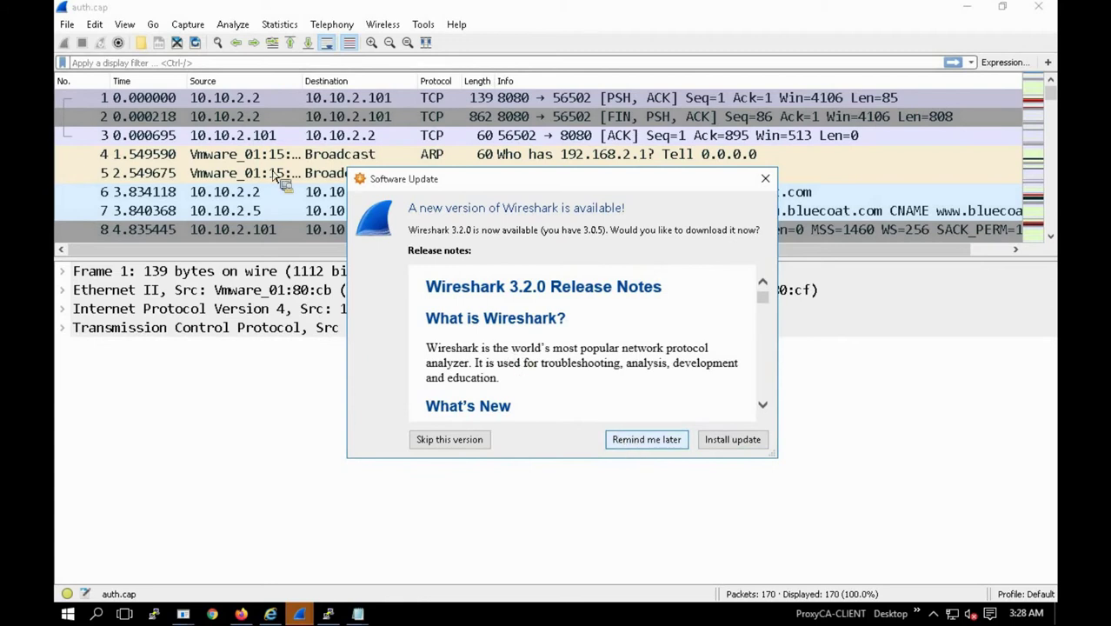
{"action": "left_click", "coordinate": [643, 440]}
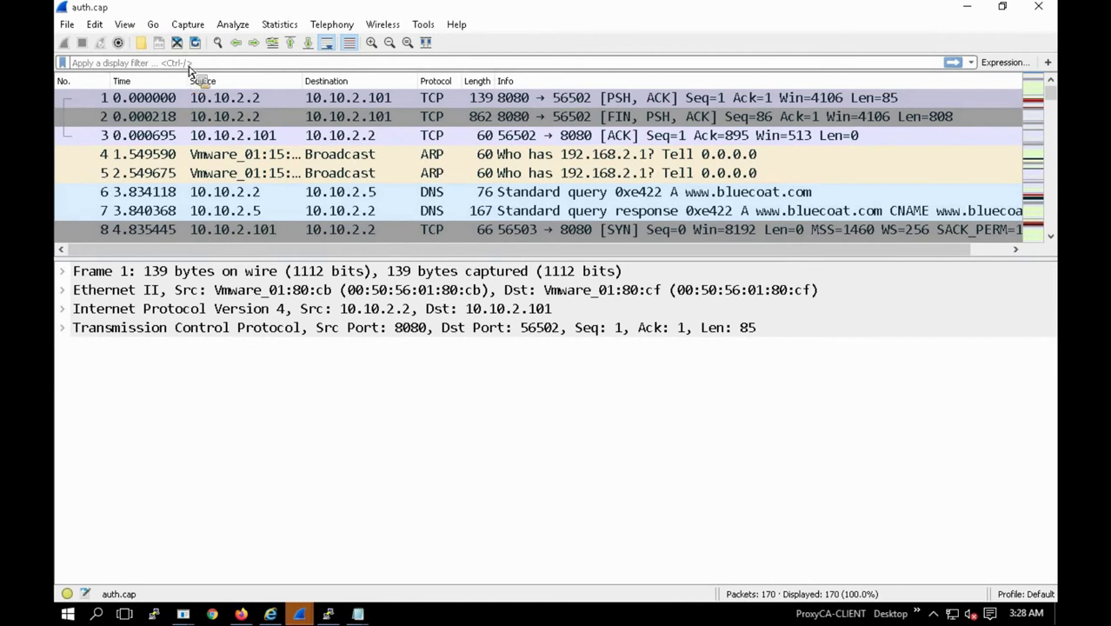
Step: Filter the capture by http and expand the Hypertext Transfer Protocol details of the first GET request to example.org
{"action": "type", "text": "http"}
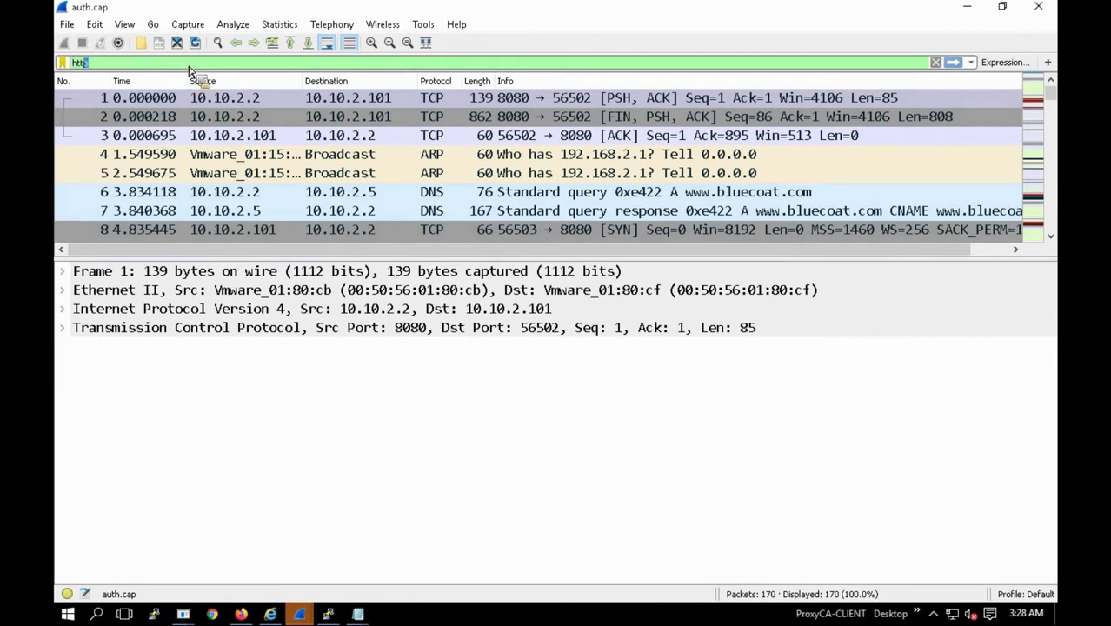
{"action": "key", "text": "Return"}
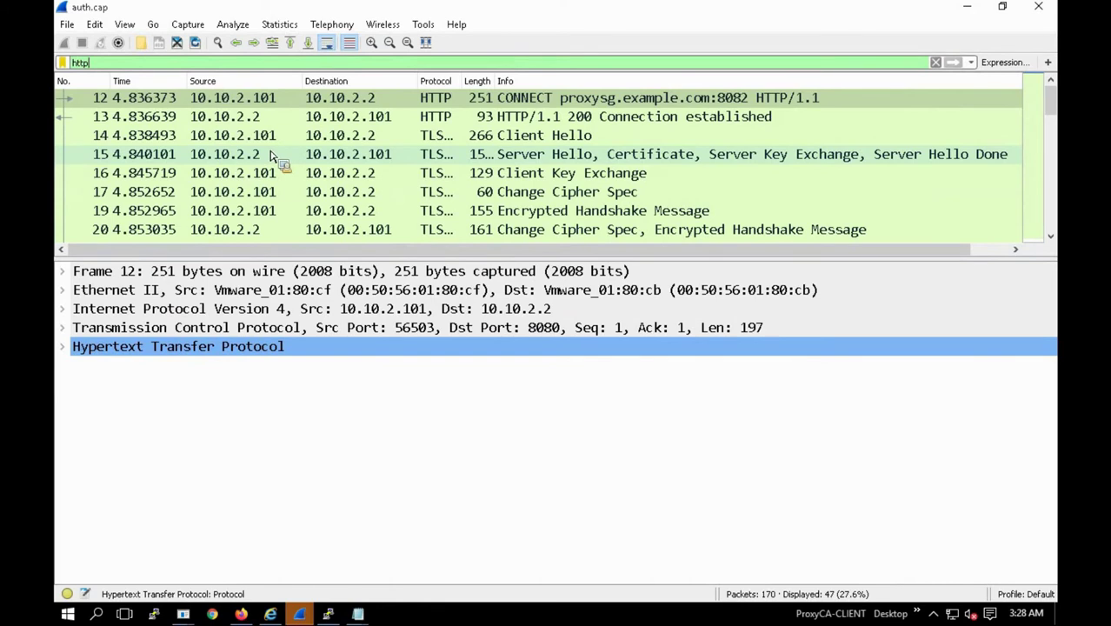
{"action": "scroll", "coordinate": [272, 157], "scroll_direction": "down", "scroll_amount": 1}
{"action": "scroll", "coordinate": [272, 155], "scroll_direction": "down", "scroll_amount": 2}
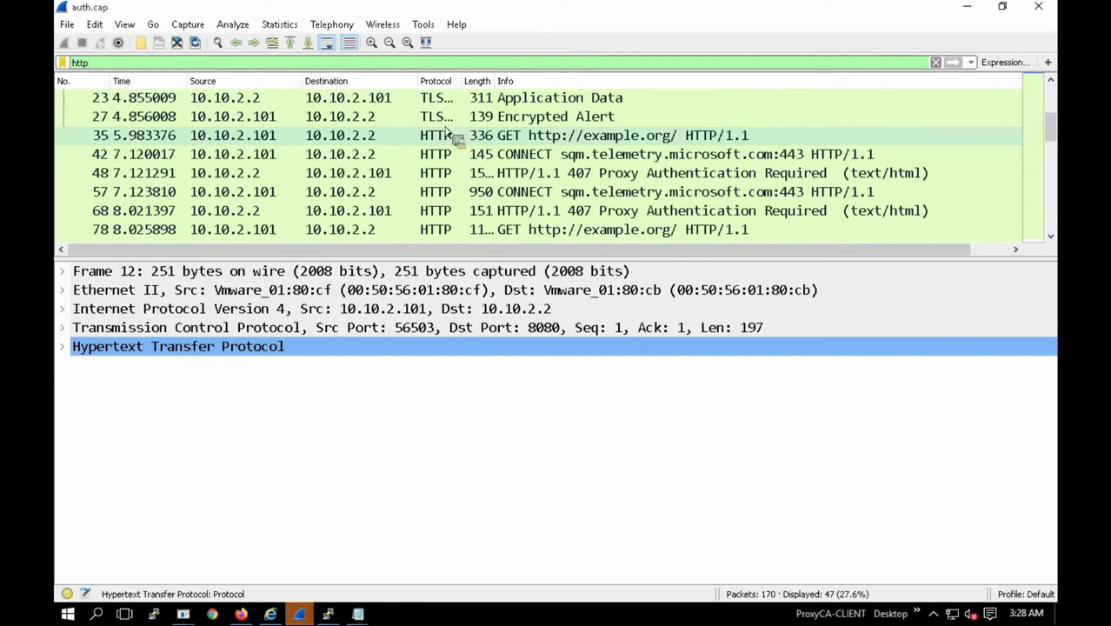
{"action": "left_click", "coordinate": [598, 135]}
{"action": "scroll", "coordinate": [584, 132], "scroll_direction": "down", "scroll_amount": 1}
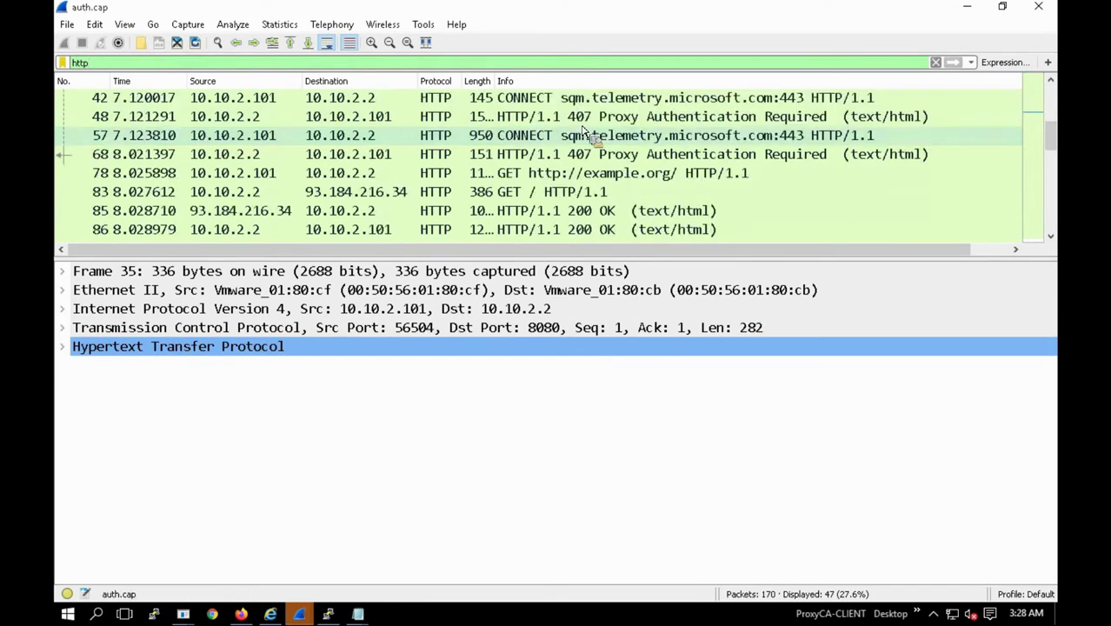
{"action": "scroll", "coordinate": [584, 132], "scroll_direction": "up", "scroll_amount": 1}
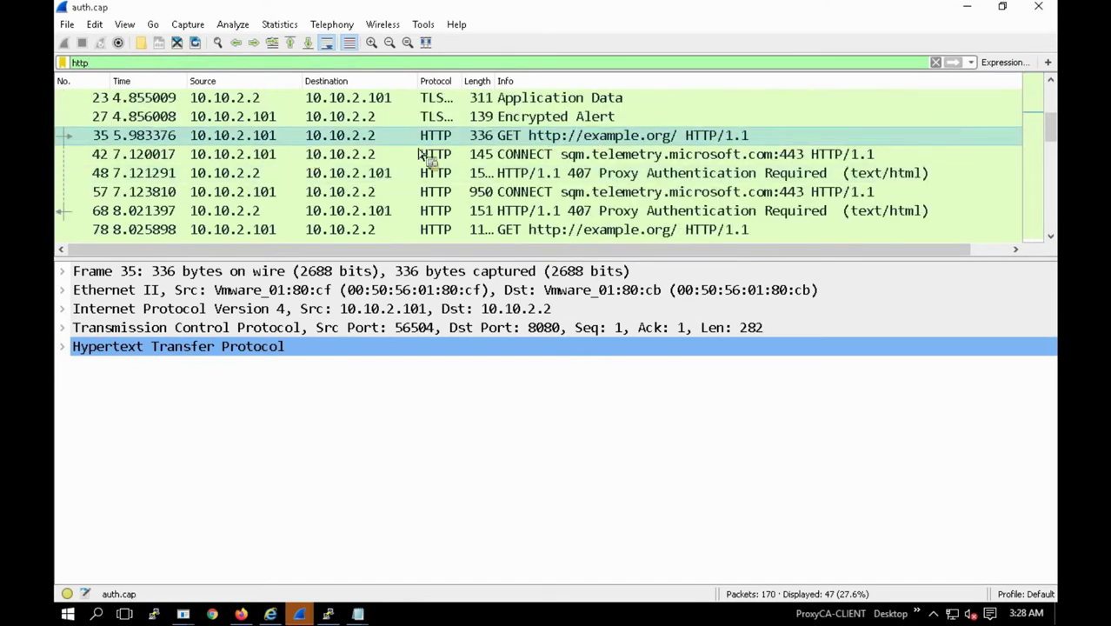
{"action": "left_click", "coordinate": [64, 350]}
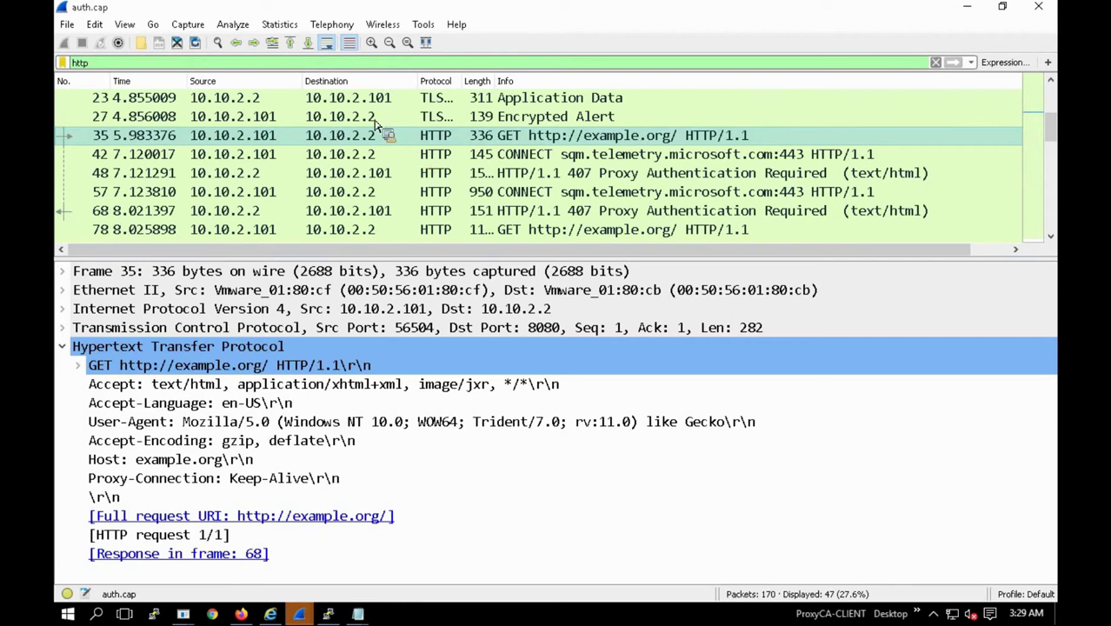
Step: Postpone the second Wireshark update prompt and close the duplicate, unfiltered auth.cap window
{"action": "left_click", "coordinate": [299, 615]}
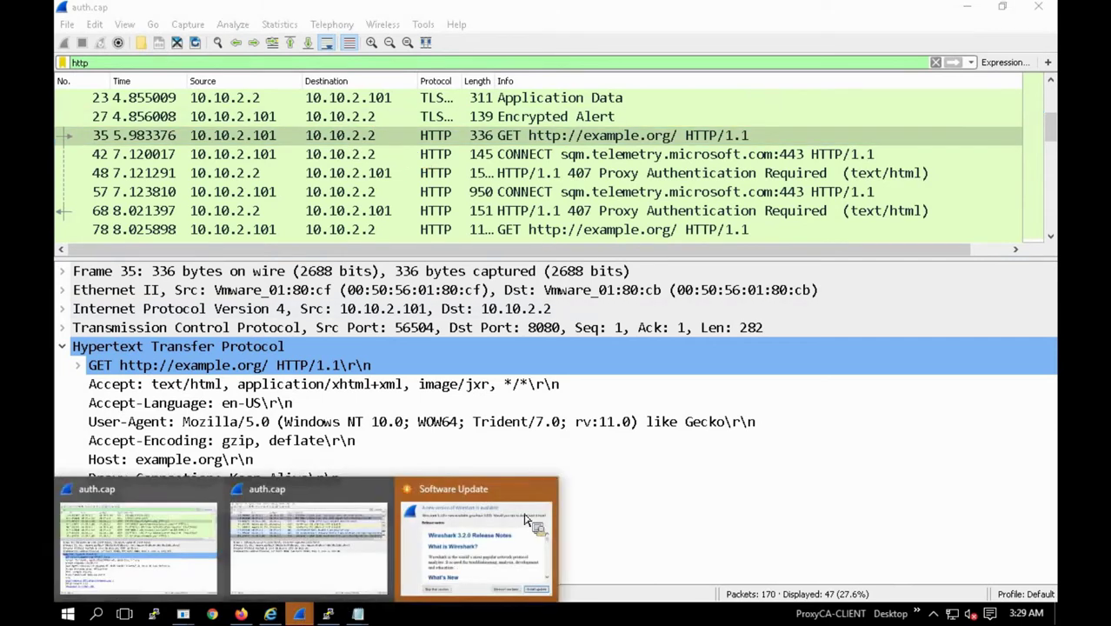
{"action": "left_click", "coordinate": [505, 499]}
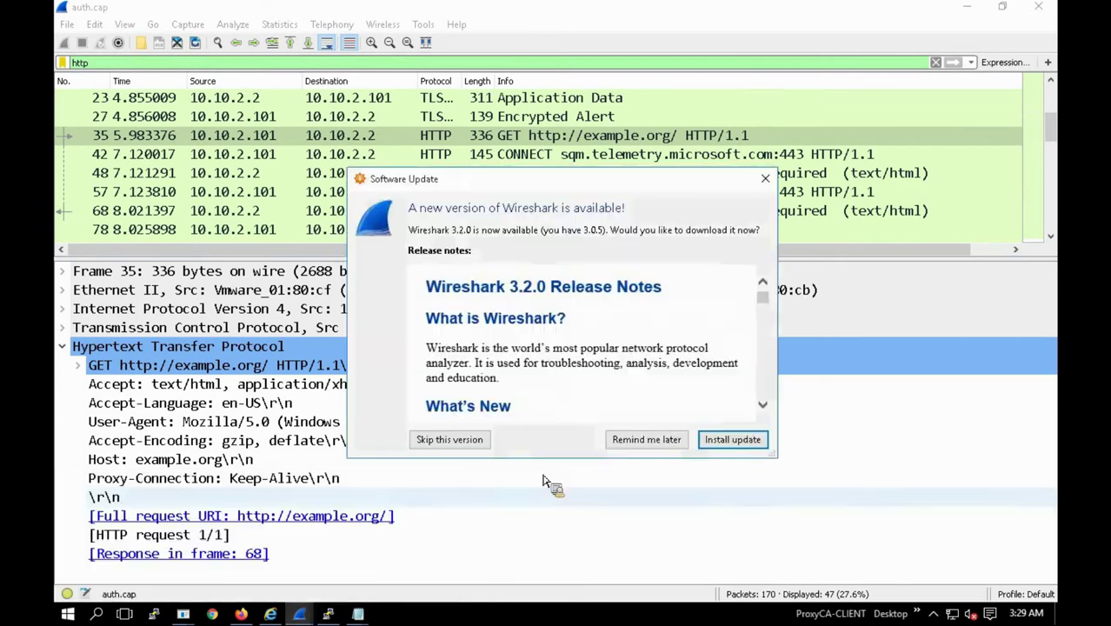
{"action": "left_click", "coordinate": [622, 441]}
{"action": "left_click", "coordinate": [300, 615]}
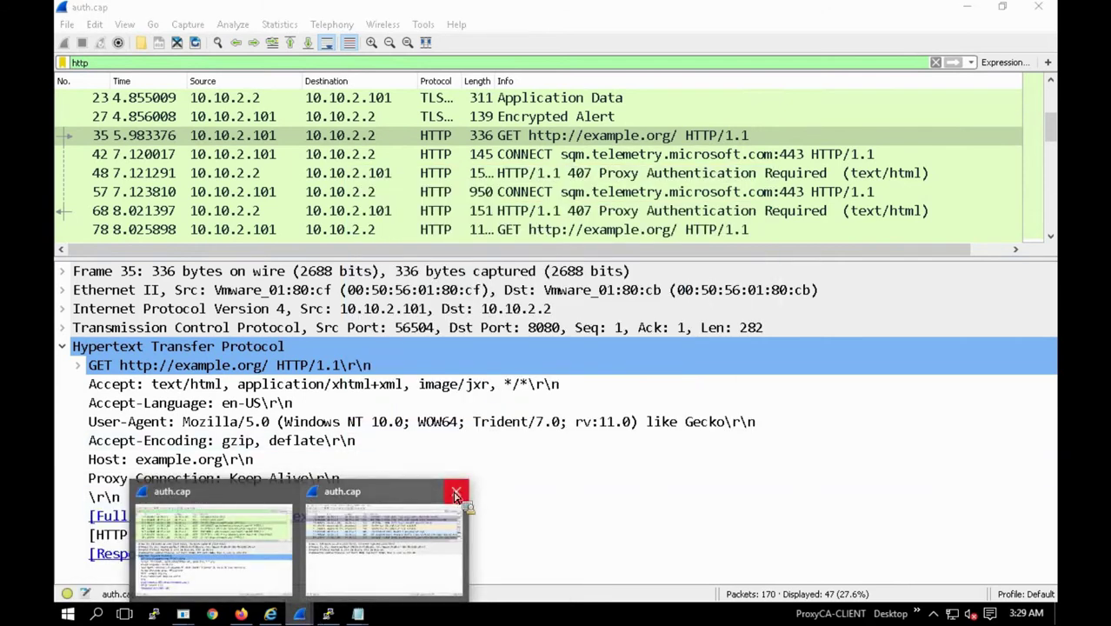
{"action": "left_click", "coordinate": [458, 494]}
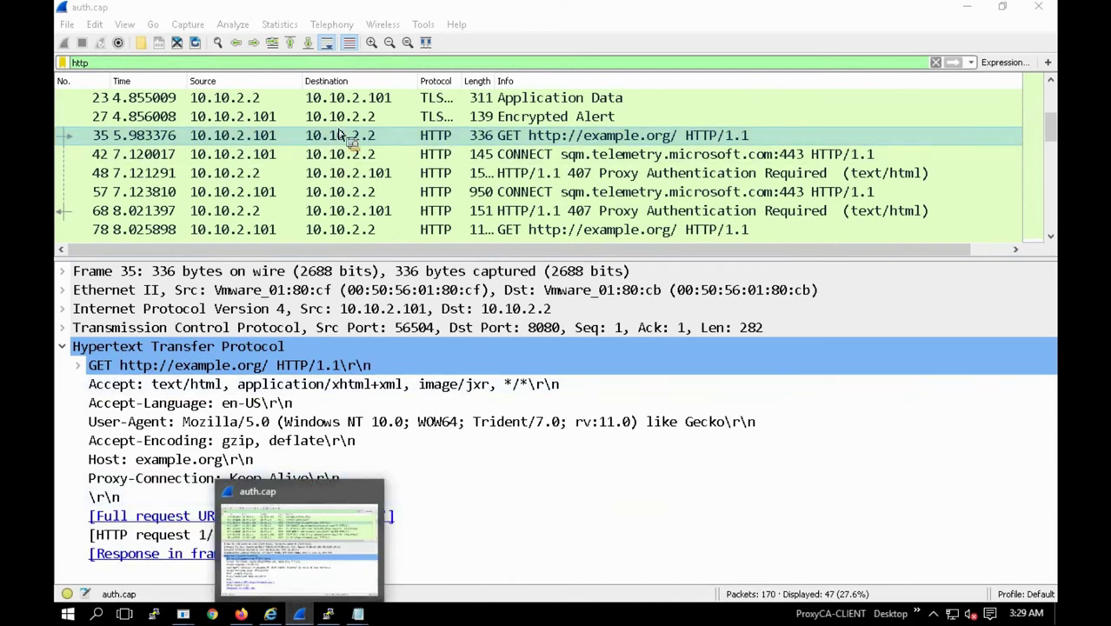
Step: Open the first 407 Proxy Authentication Required response and examine its BASIC, NTLM and NEGOTIATE Proxy-Authenticate headers
{"action": "left_click", "coordinate": [250, 143]}
{"action": "left_click_drag", "start_coordinate": [287, 145], "coordinate": [230, 180]}
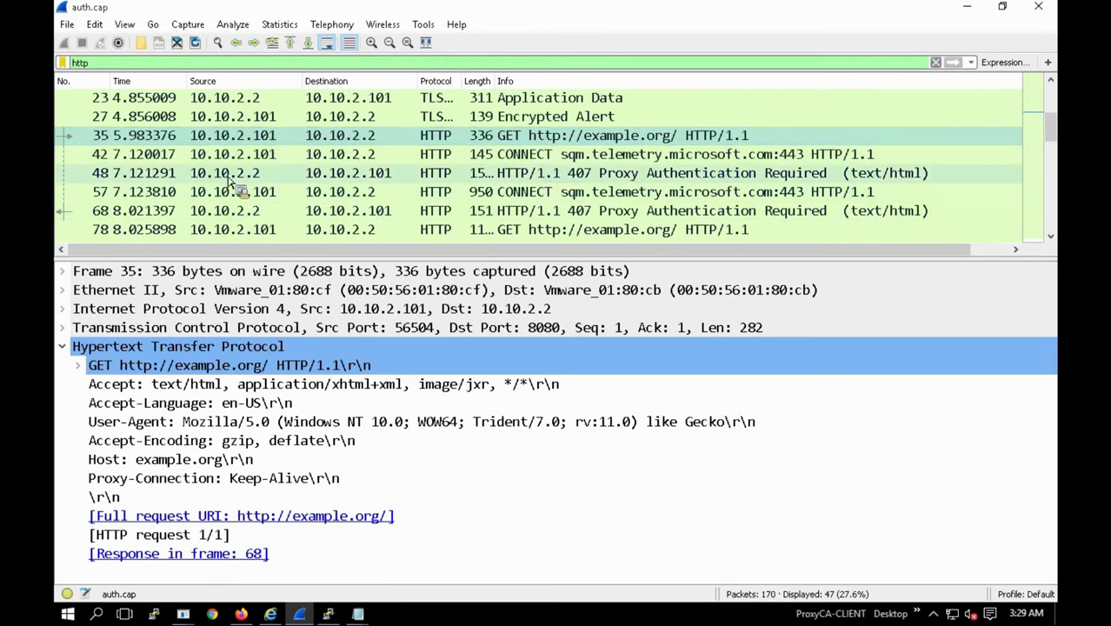
{"action": "left_click", "coordinate": [339, 178]}
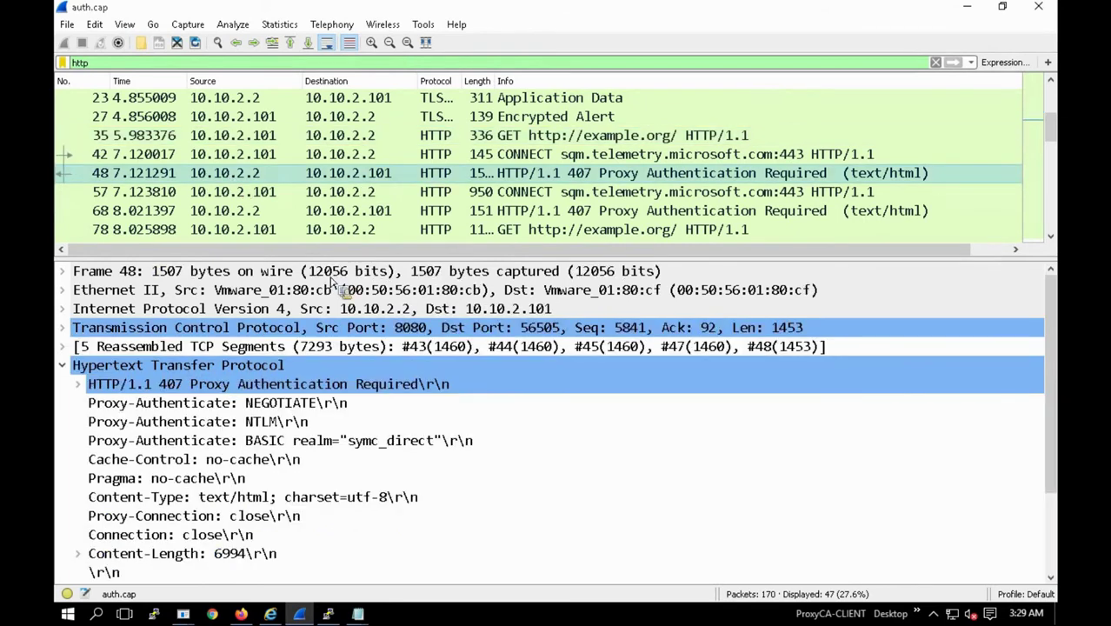
{"action": "left_click_drag", "start_coordinate": [297, 251], "coordinate": [389, 180]}
{"action": "left_click", "coordinate": [198, 449]}
{"action": "left_click", "coordinate": [198, 447]}
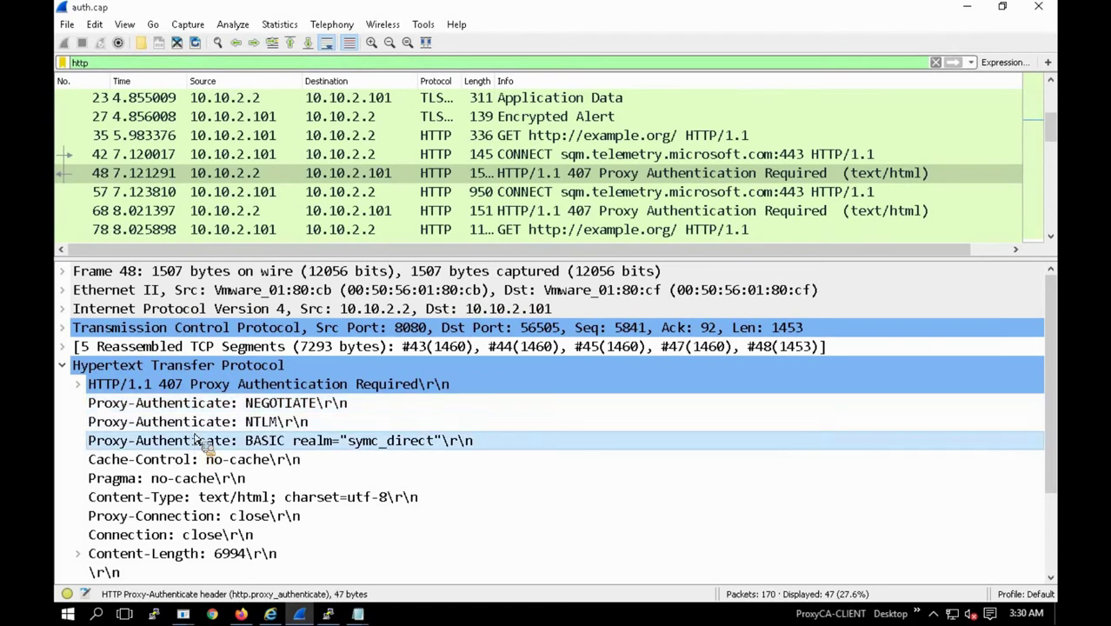
{"action": "left_click", "coordinate": [213, 425]}
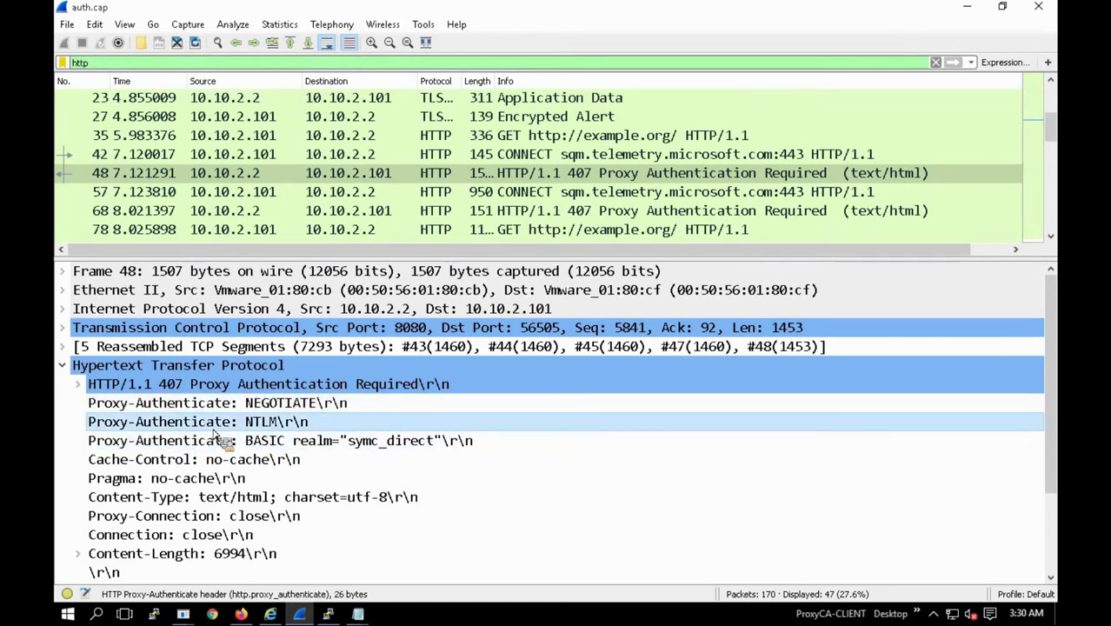
{"action": "left_click", "coordinate": [209, 407]}
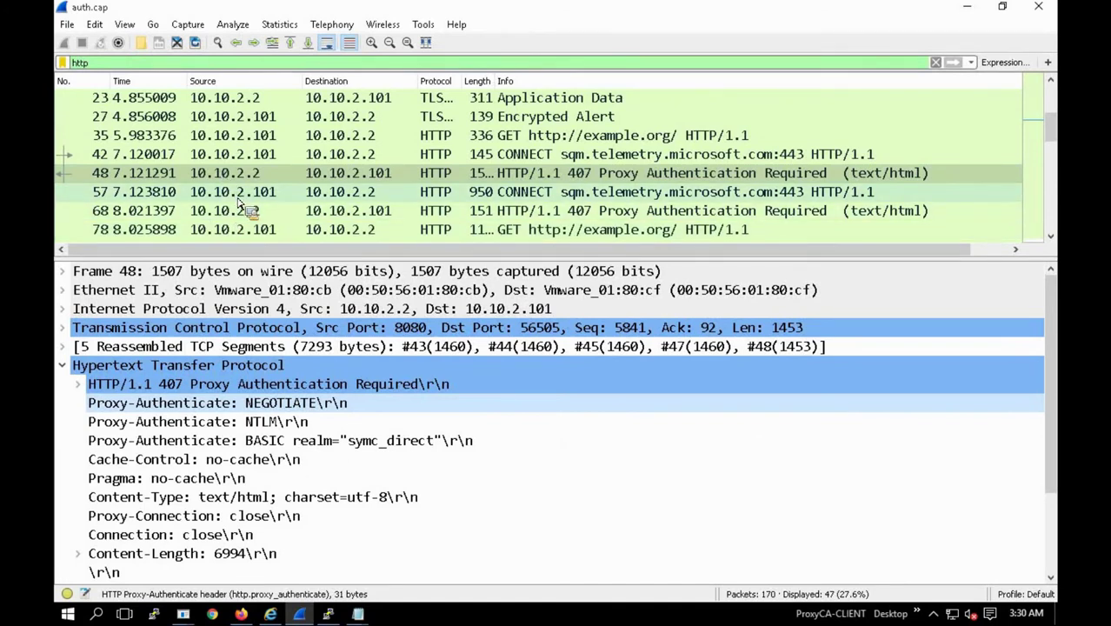
Step: Open the sqm.telemetry.microsoft.com CONNECT request that follows the first 407 response and expand its Proxy-Authorization header
{"action": "scroll", "coordinate": [243, 202], "scroll_direction": "down", "scroll_amount": 1}
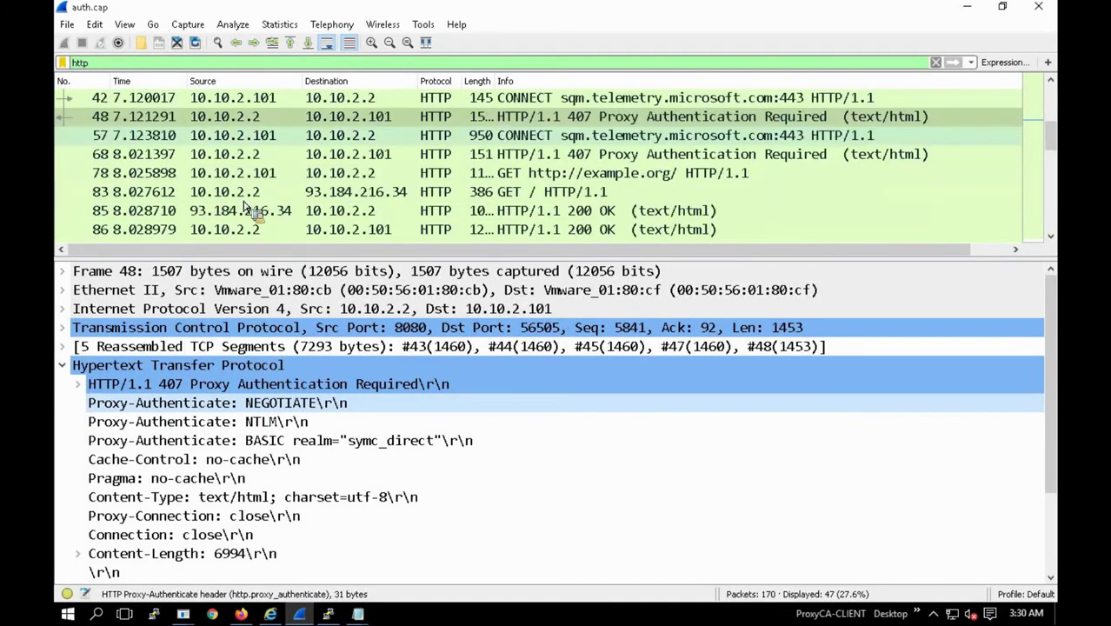
{"action": "left_click", "coordinate": [245, 136]}
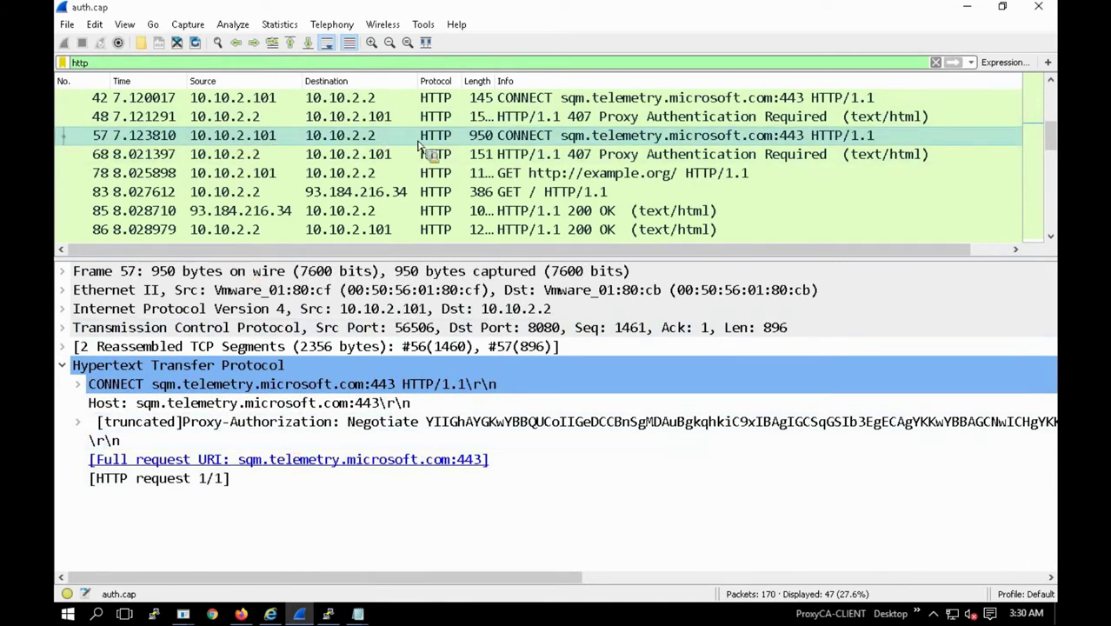
{"action": "left_click", "coordinate": [79, 424]}
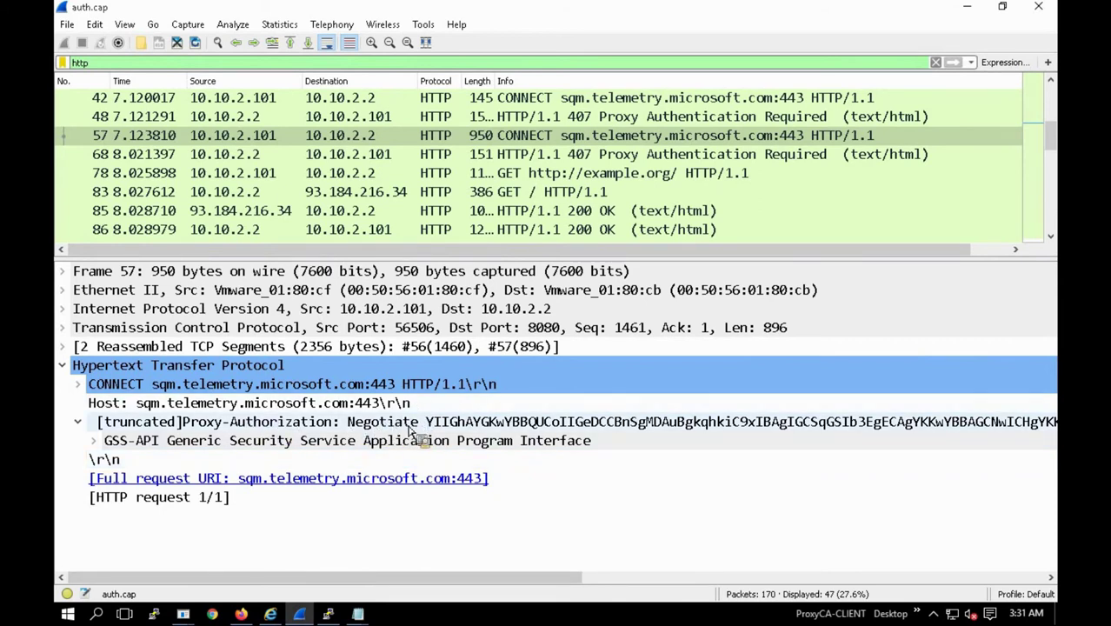
Step: Open the second GET request to example.org and examine the Proxy-Authorization header among its HTTP details
{"action": "left_click", "coordinate": [248, 160]}
{"action": "left_click", "coordinate": [236, 178]}
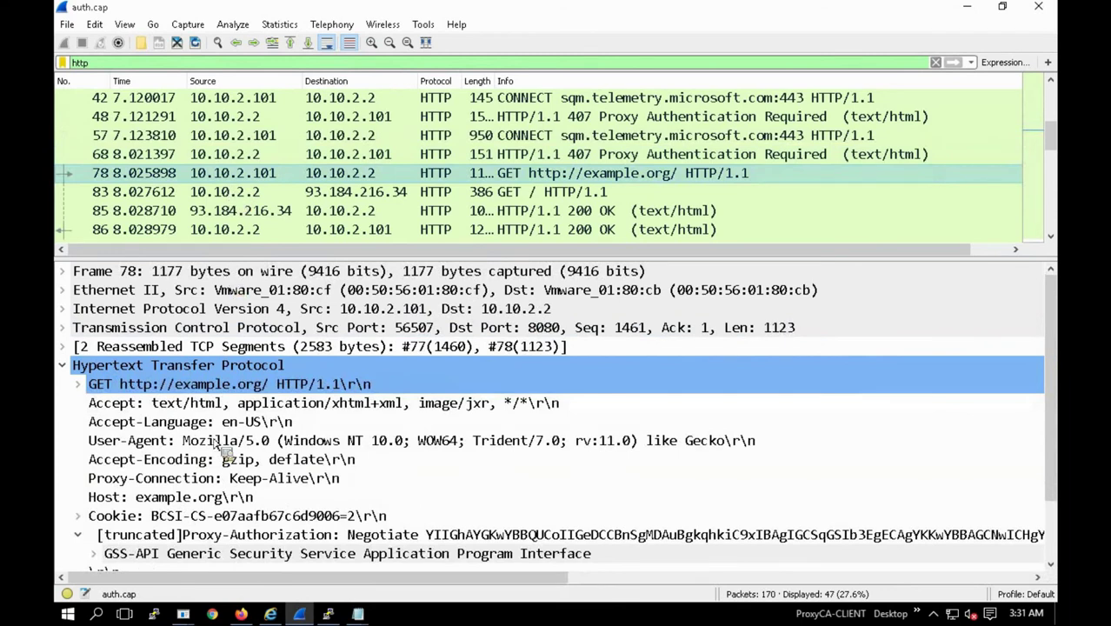
{"action": "scroll", "coordinate": [202, 524], "scroll_direction": "down", "scroll_amount": 2}
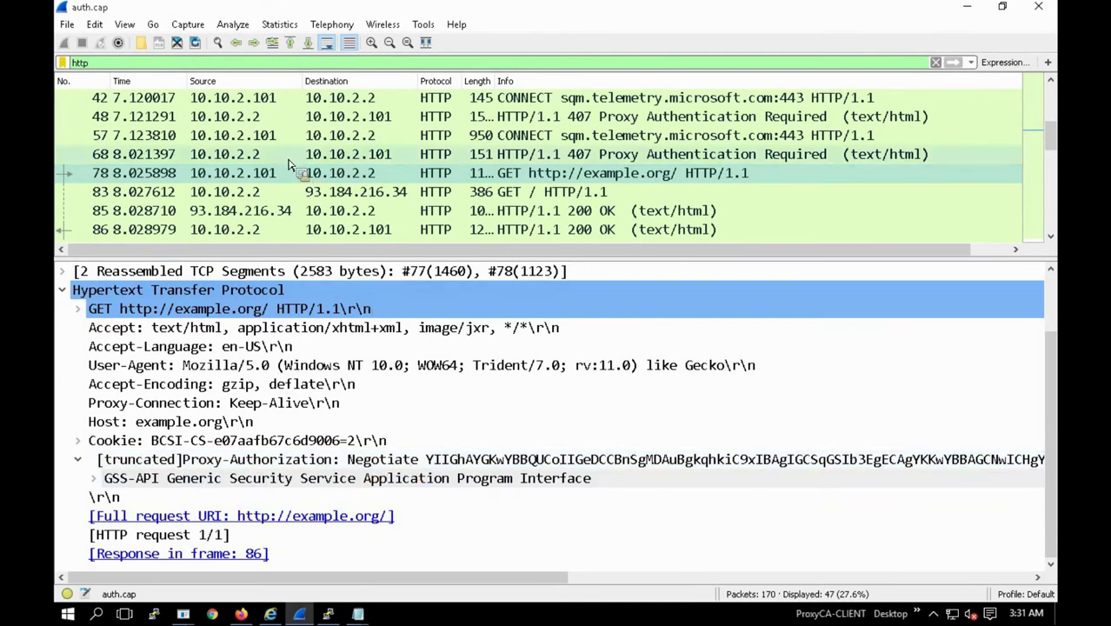
Step: Compare the Proxy-Authenticate headers of the 407 response in frame 68 with the Proxy-Authorization header of the example.org GET in frame 78
{"action": "scroll", "coordinate": [249, 204], "scroll_direction": "up", "scroll_amount": 2}
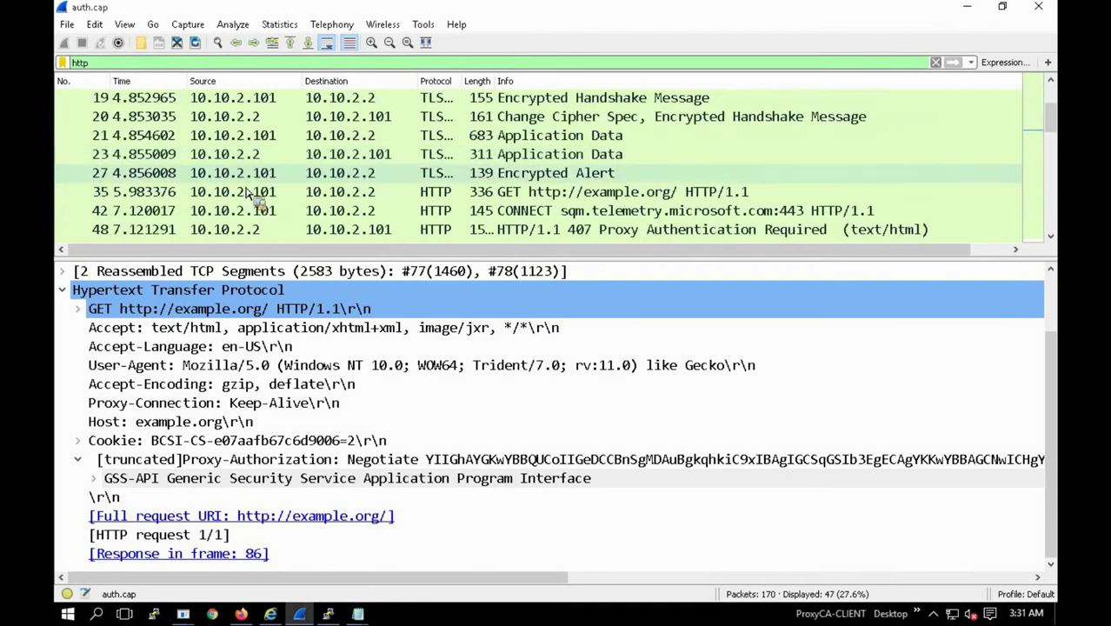
{"action": "scroll", "coordinate": [252, 196], "scroll_direction": "down", "scroll_amount": 2}
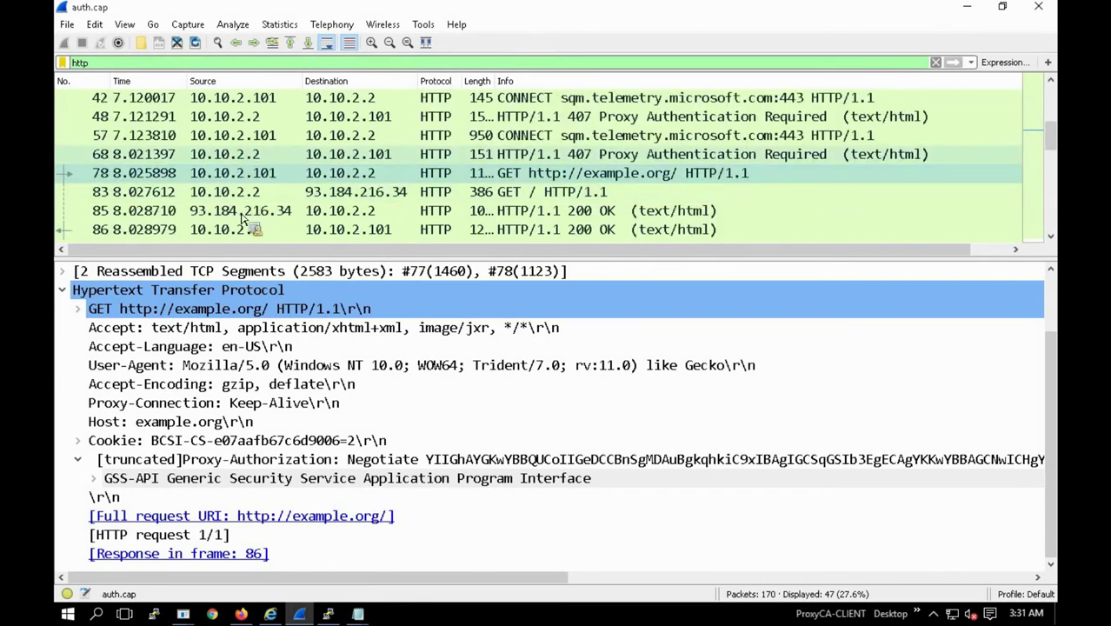
{"action": "key", "text": "Up"}
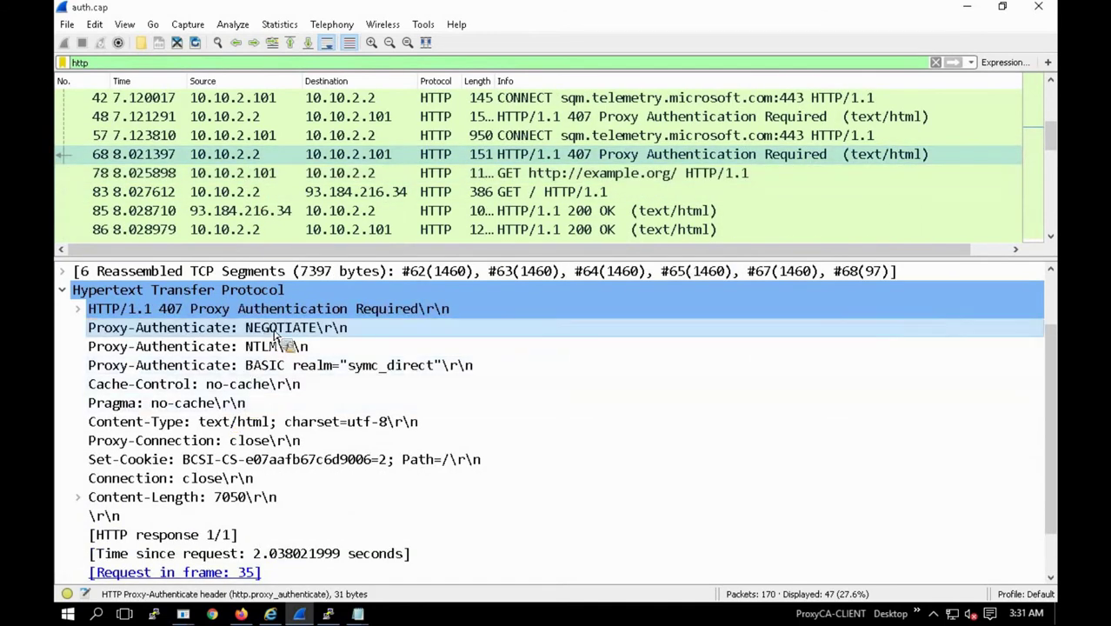
{"action": "left_click", "coordinate": [232, 175]}
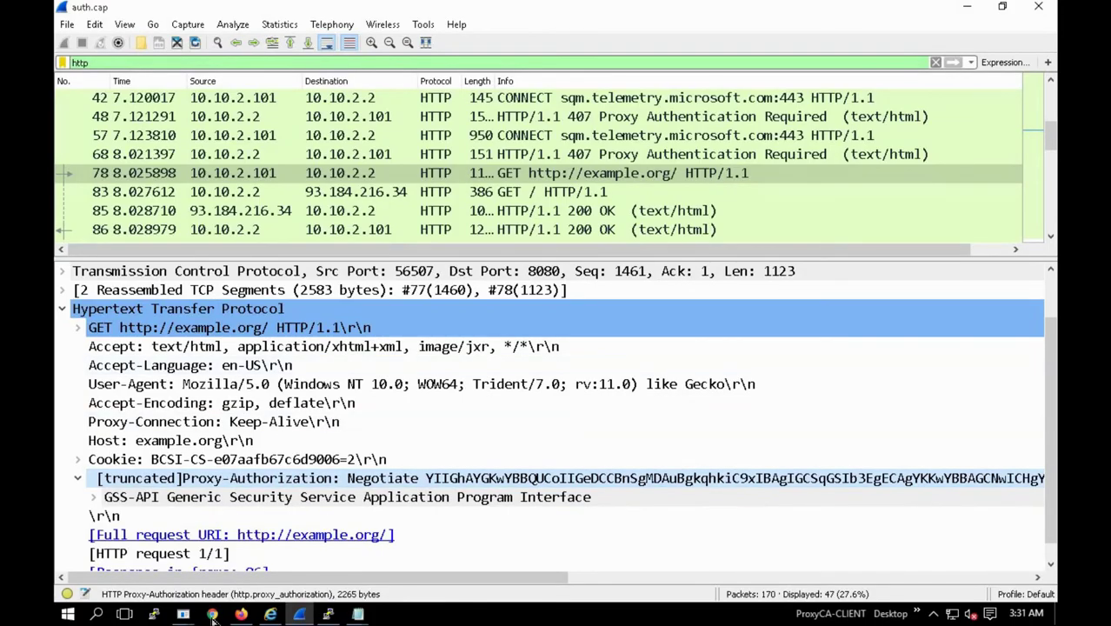
Step: Switch to the Proxy Management Console and review the symc_direct realm's IWA client authentication modes, toggling Allow Kerberos credentials off and back on
{"action": "left_click", "coordinate": [184, 611]}
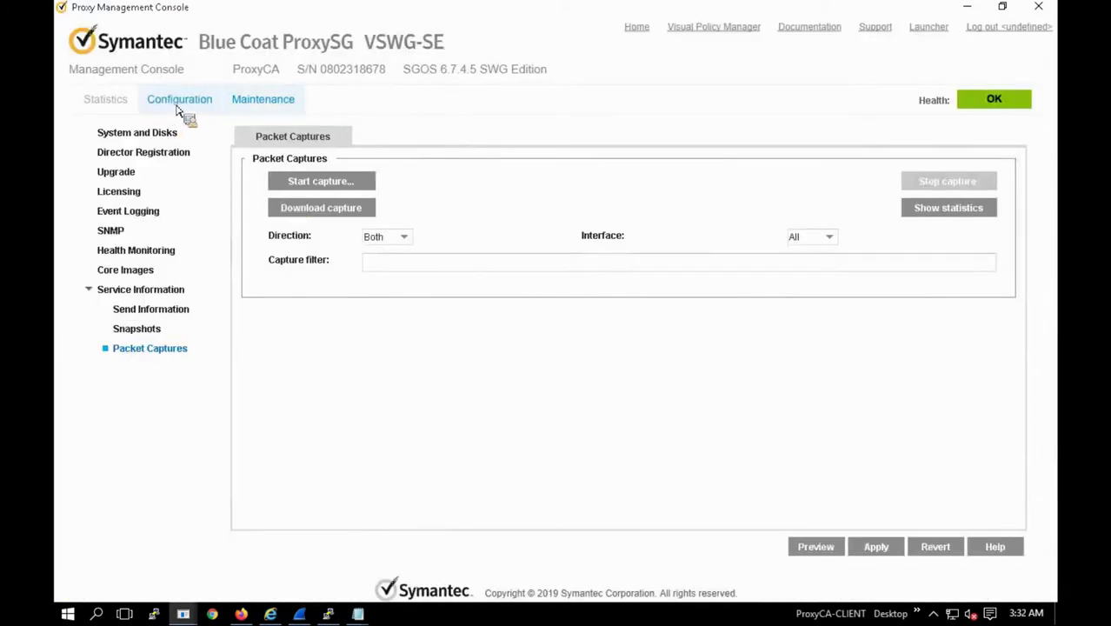
{"action": "left_click", "coordinate": [177, 110]}
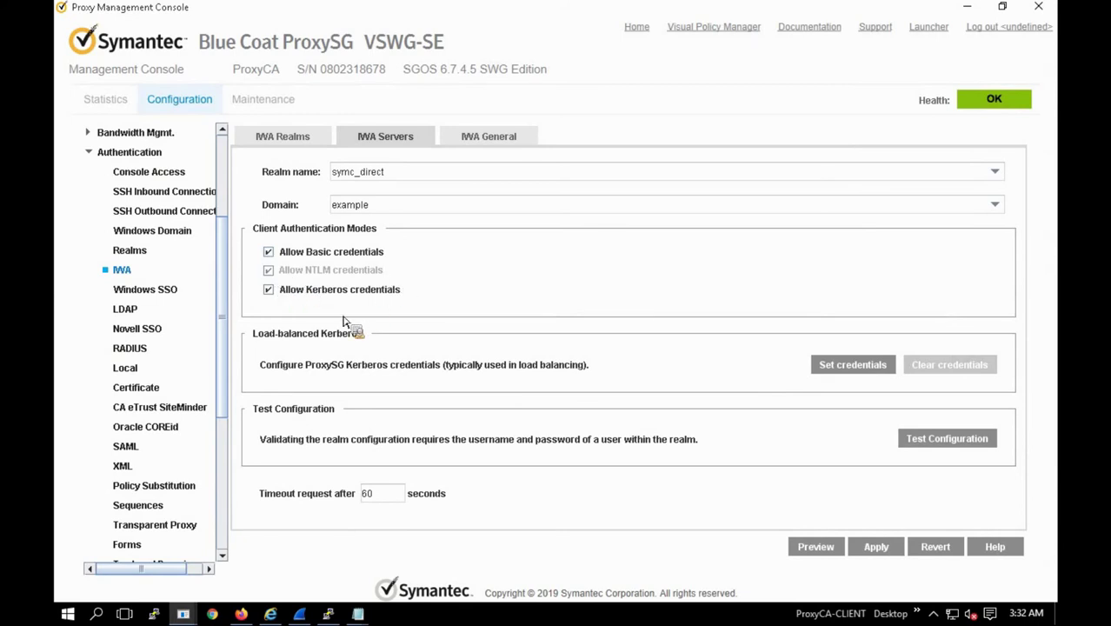
{"action": "left_click", "coordinate": [269, 289]}
{"action": "left_click", "coordinate": [268, 289]}
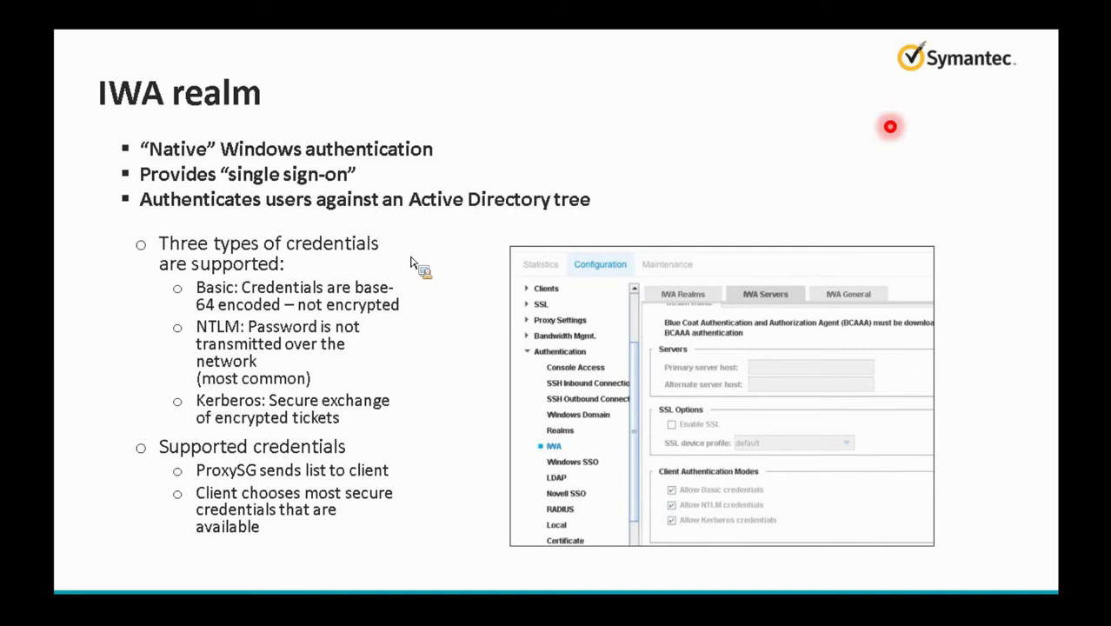
{"action": "key", "text": "Right"}
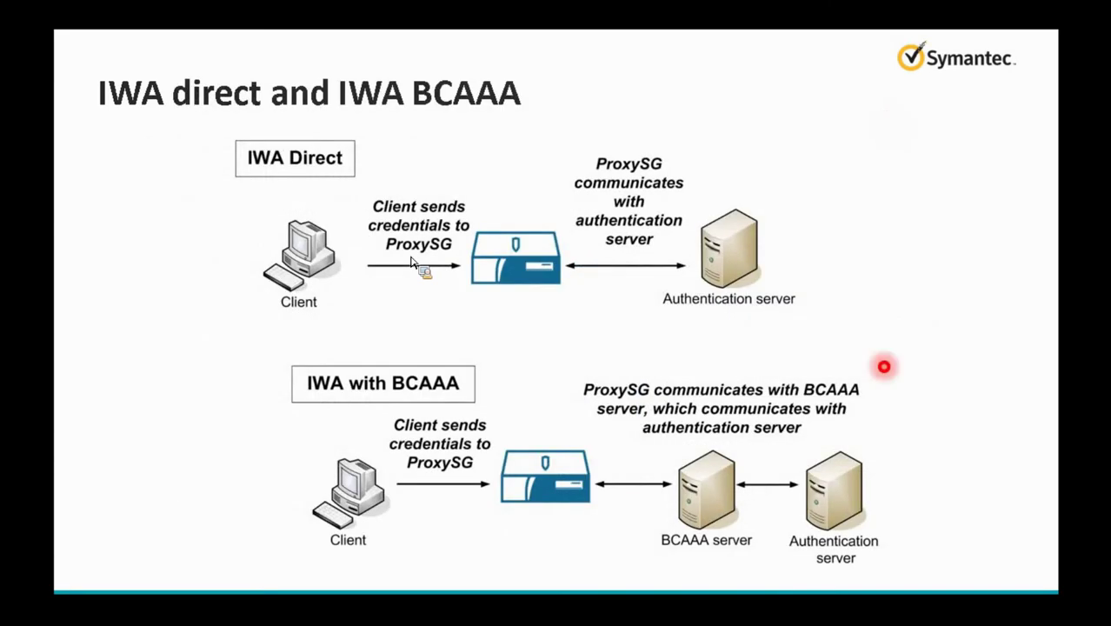